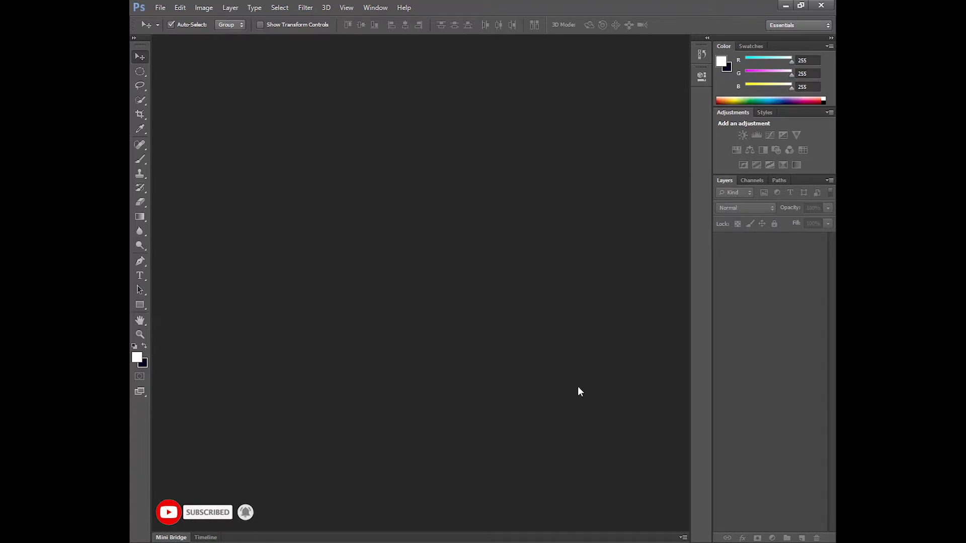
Specify a new document 300 × 100 centimetres in CMYK Color mode.
click(160, 8)
click(170, 19)
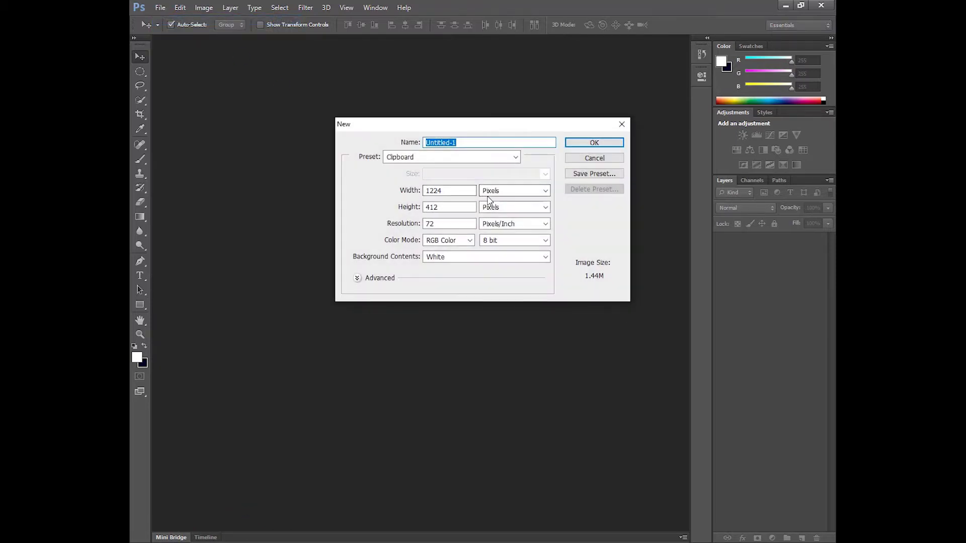
click(509, 191)
click(499, 220)
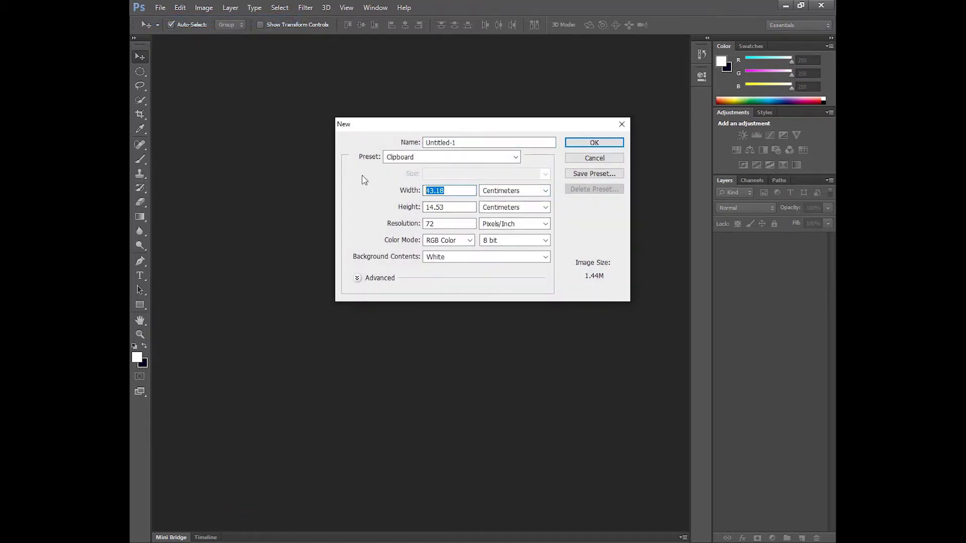
text(300)
key(Tab)
text(100)
key(Tab)
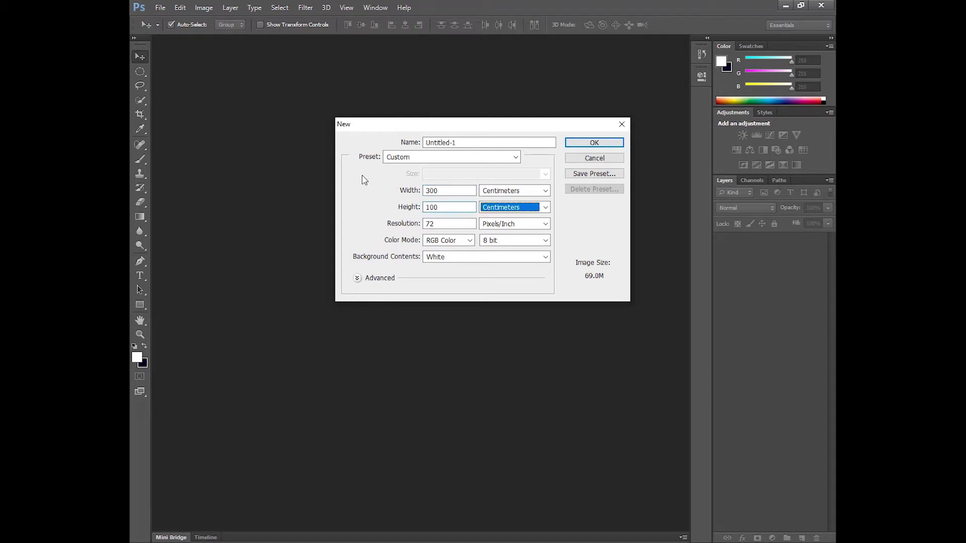
key(Tab)
key(Tab)
key(Down)
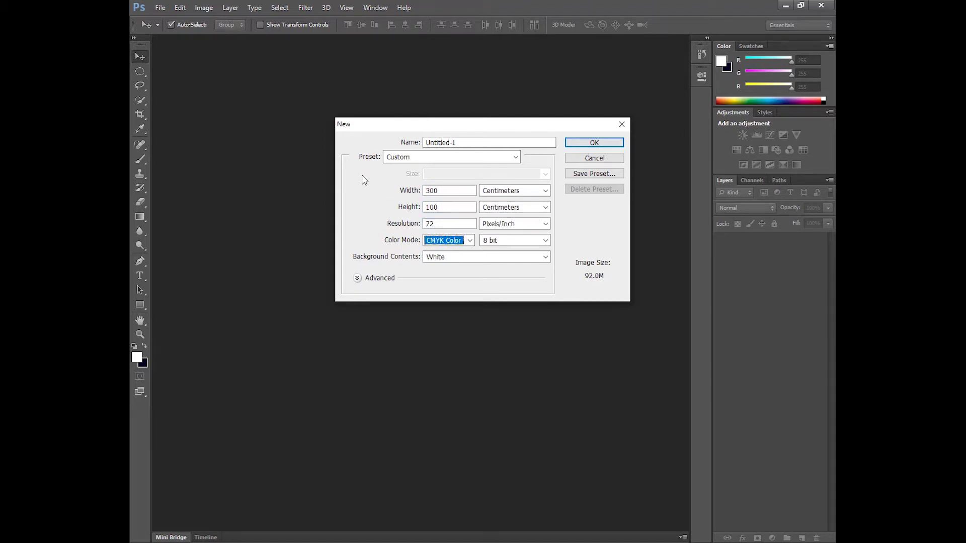
Create the document and convert its Background into an editable Layer 0.
key(Return)
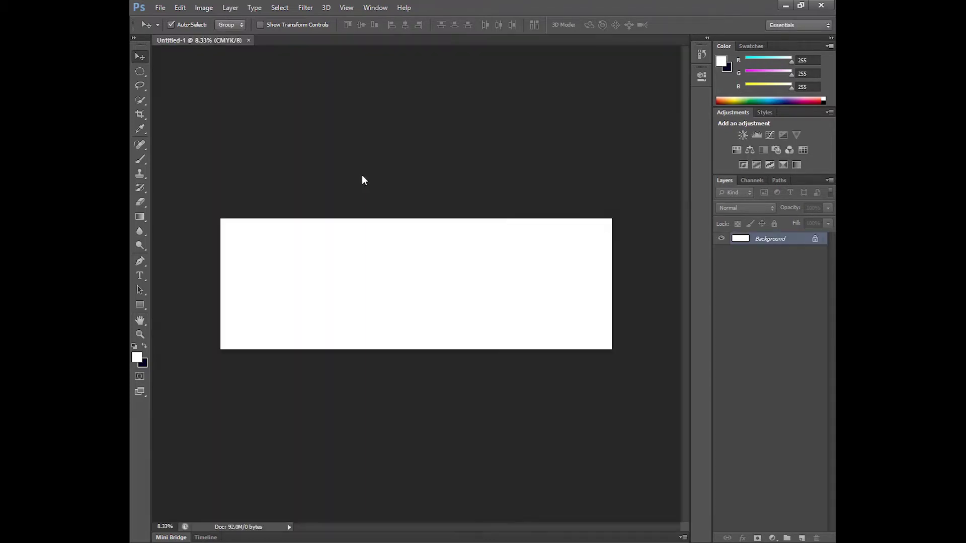
double_click(771, 239)
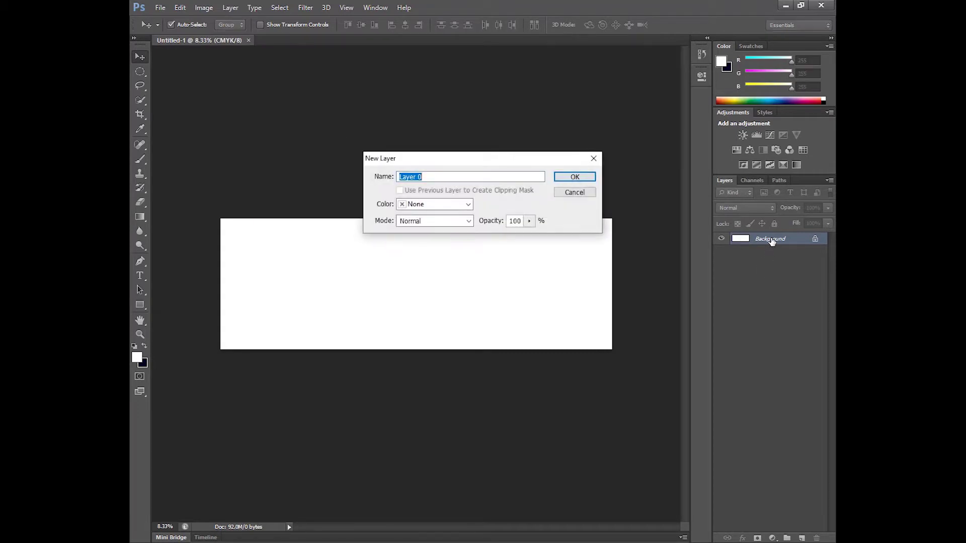
key(Return)
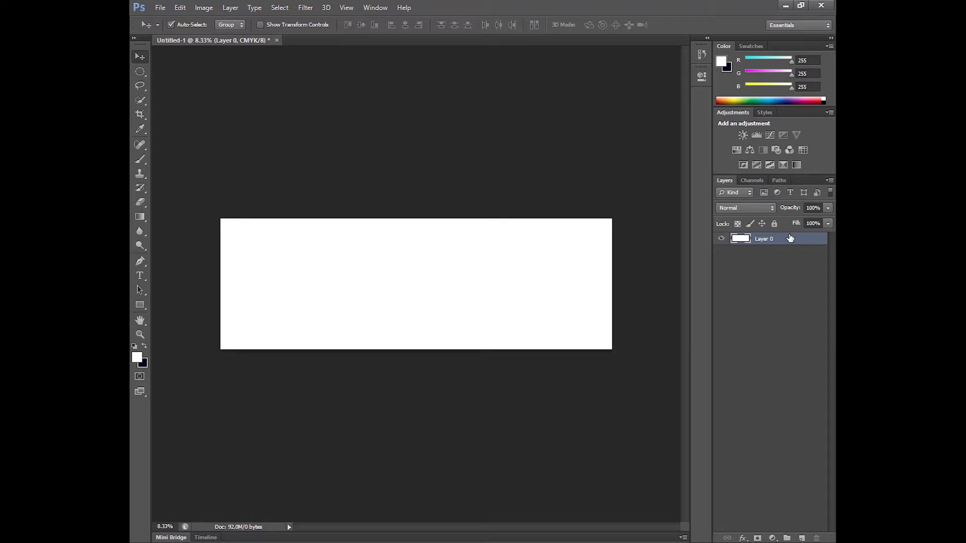
key(h)
Give Layer 0 a dark purple Color Overlay of CMYK 85/100/34/65.
double_click(790, 239)
click(515, 169)
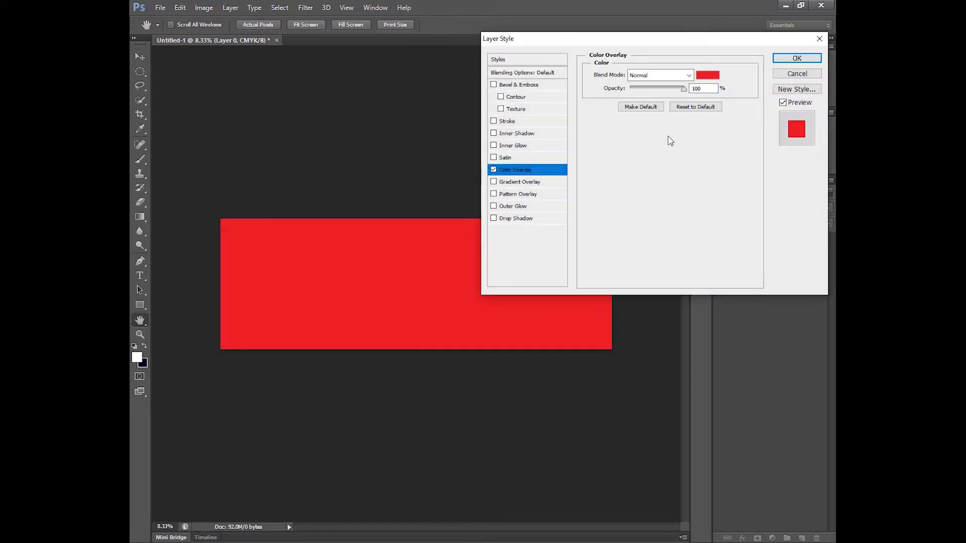
click(708, 76)
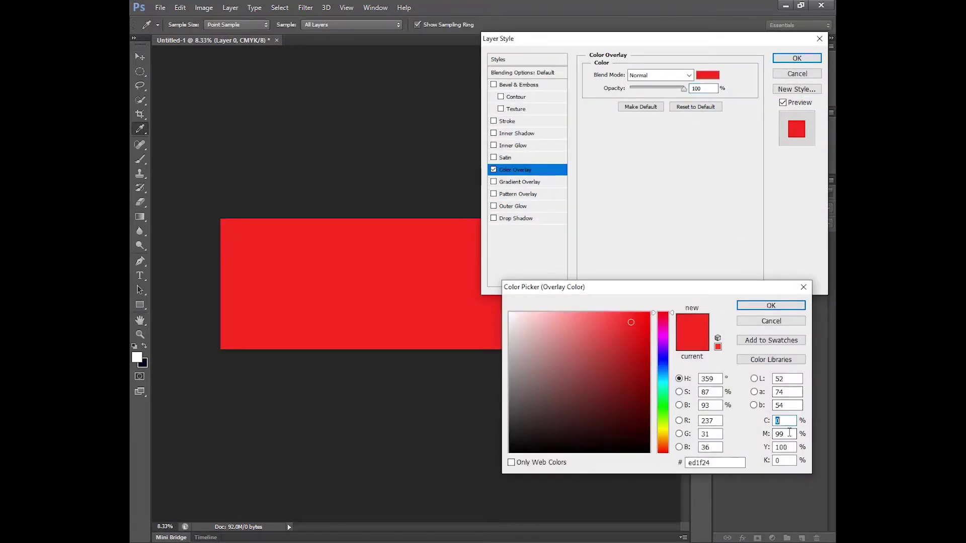
text(85)
text(10)
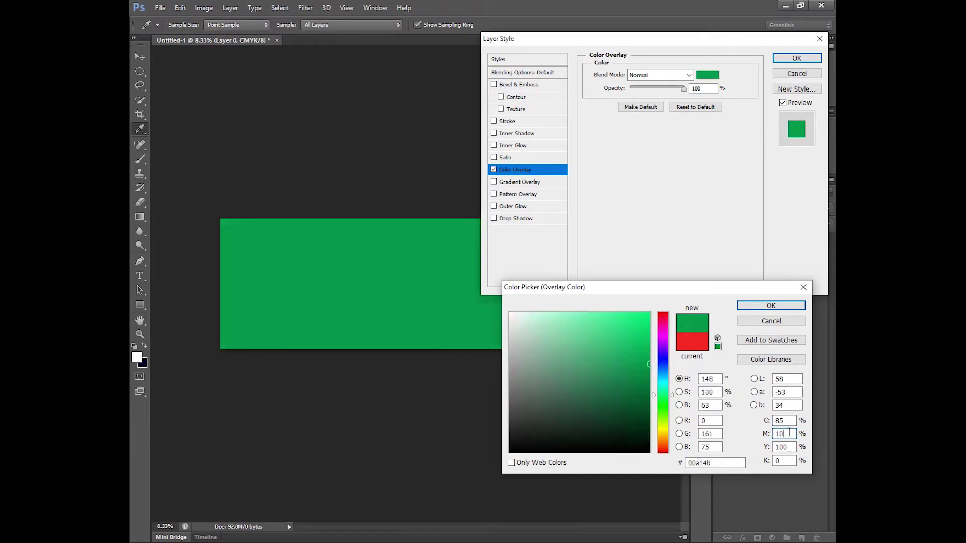
text(0)
key(Tab)
text(34)
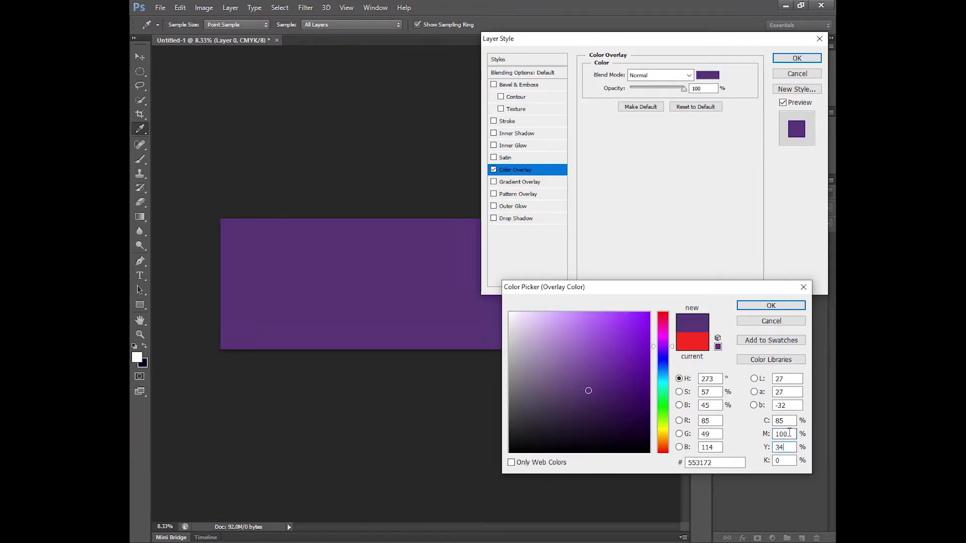
key(Tab)
text(60)
key(BackSpace)
key(BackSpace)
text(65)
key(Return)
key(Return)
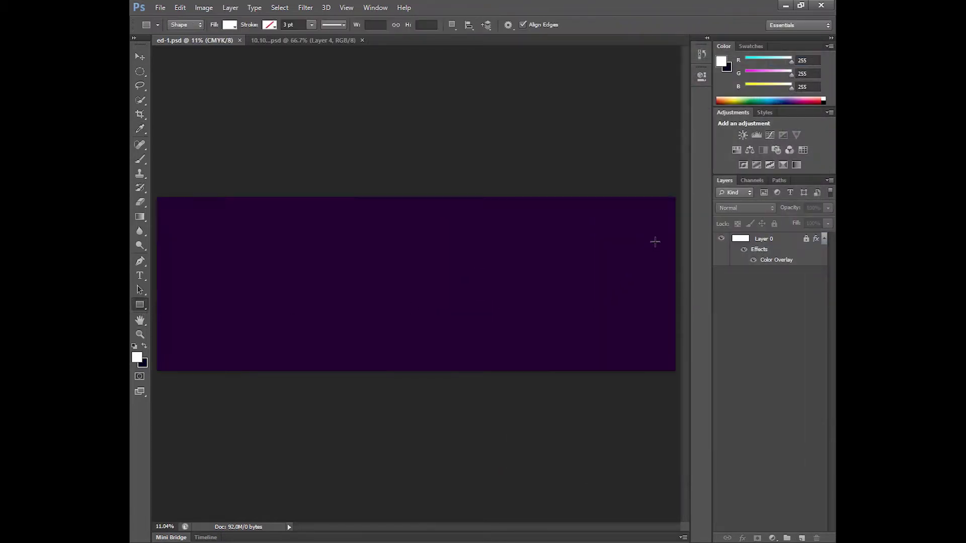
Draw a white rectangle at the top-right and skew it into a parallelogram.
drag(668, 223, 600, 253)
key(ctrl+t)
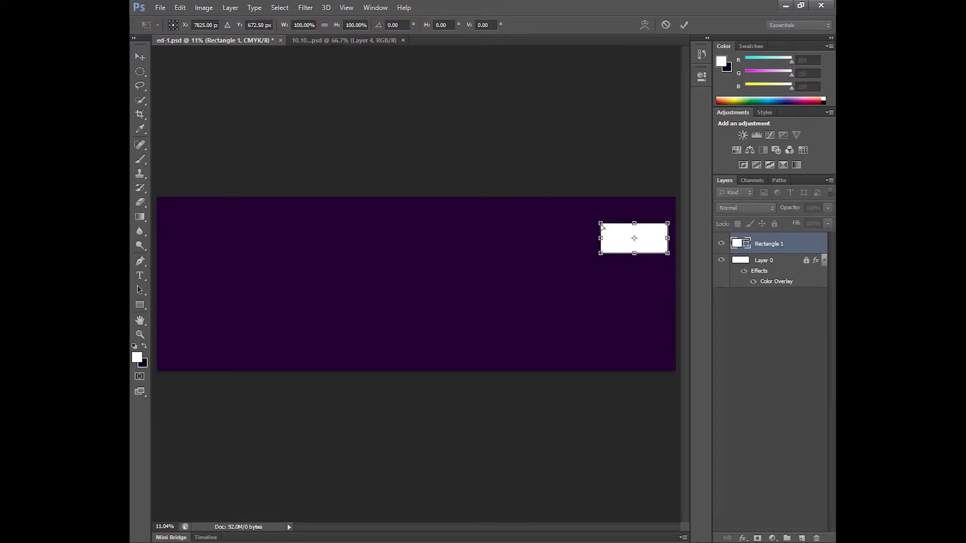
drag(603, 226, 660, 224)
key(Return)
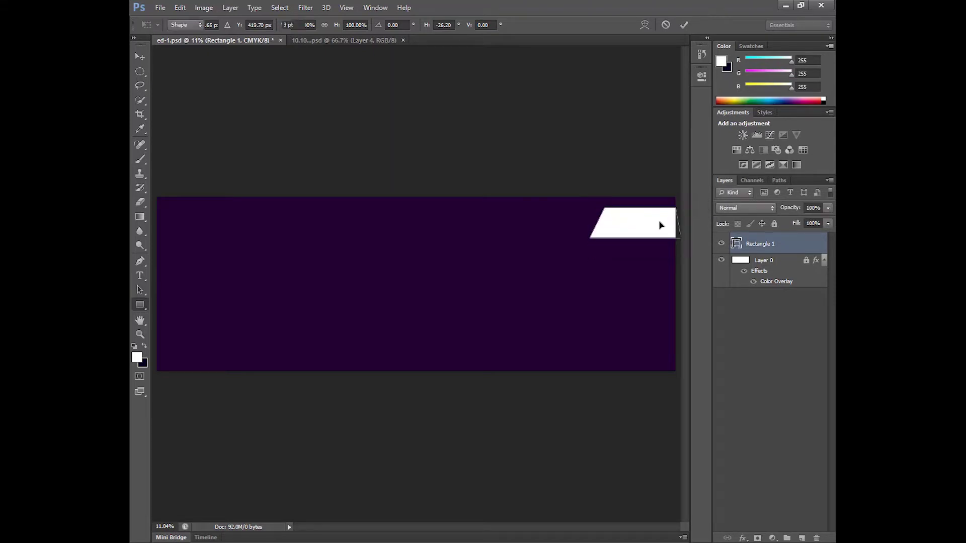
click(139, 58)
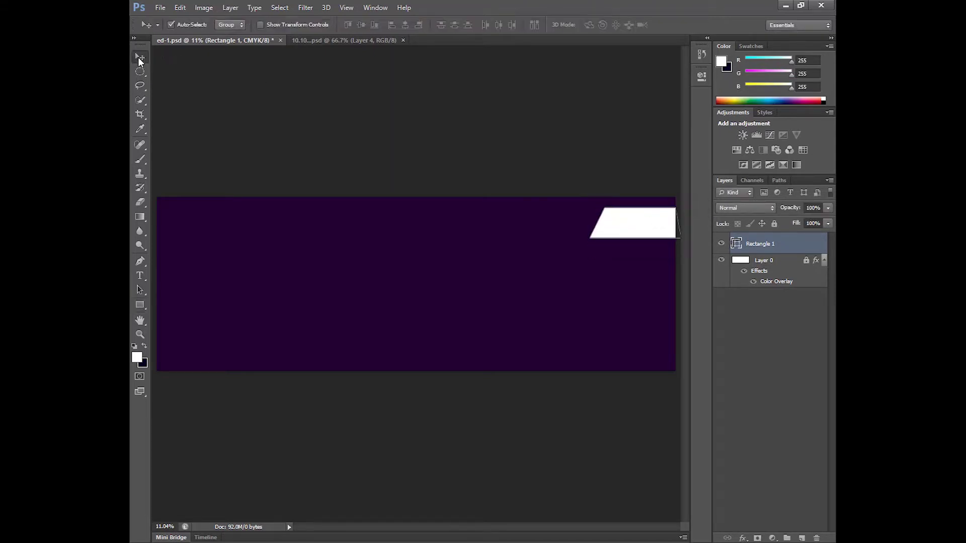
Give Rectangle 1 a yellow Color Overlay (magenta 25) and rasterize the layer.
double_click(792, 238)
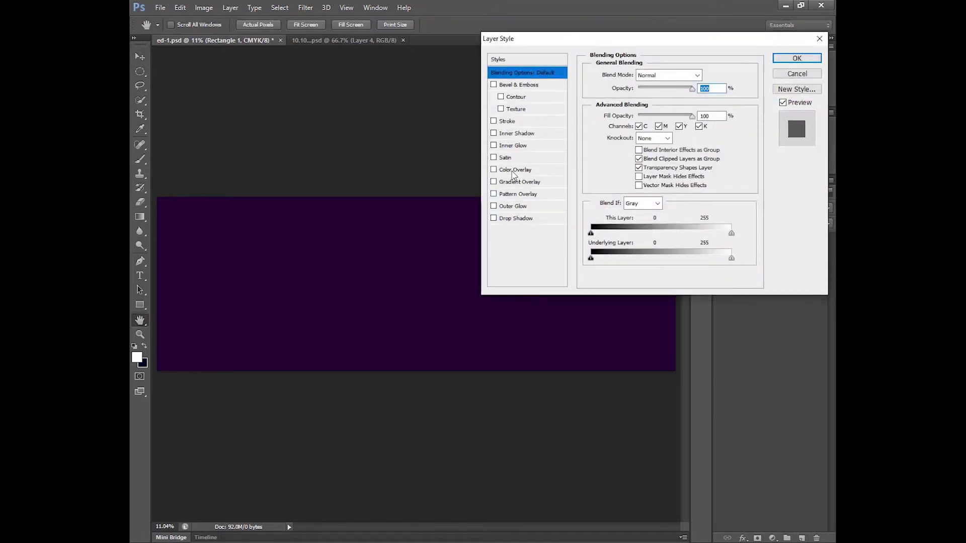
click(514, 170)
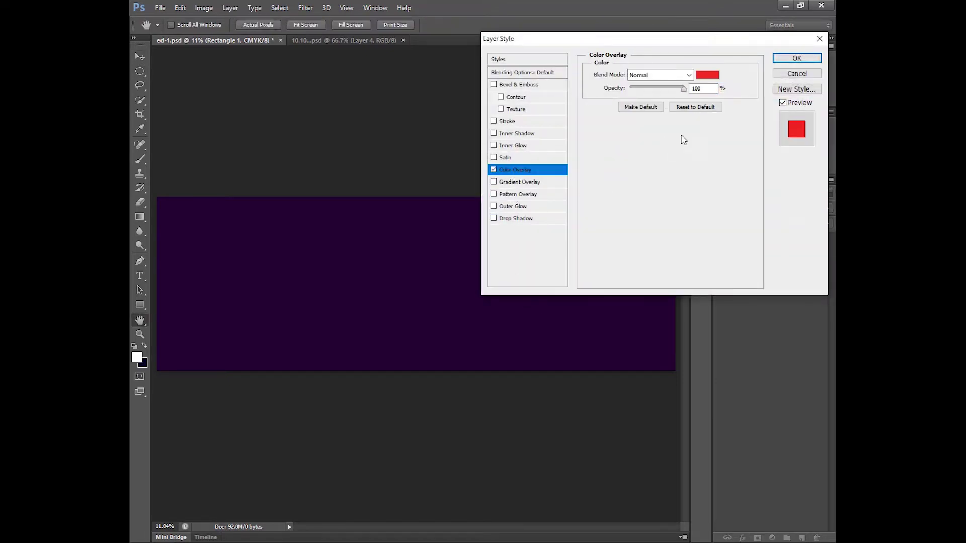
click(708, 75)
key(Tab)
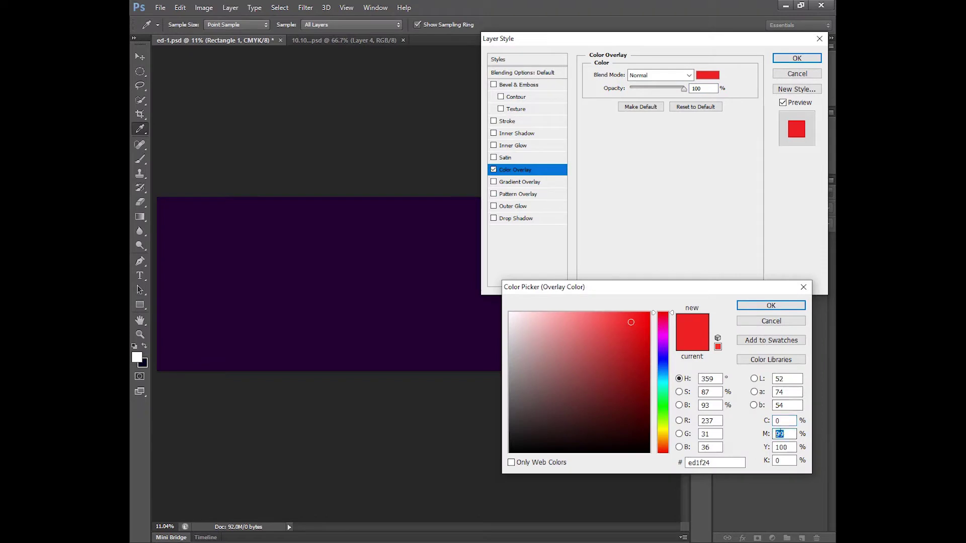
text(25)
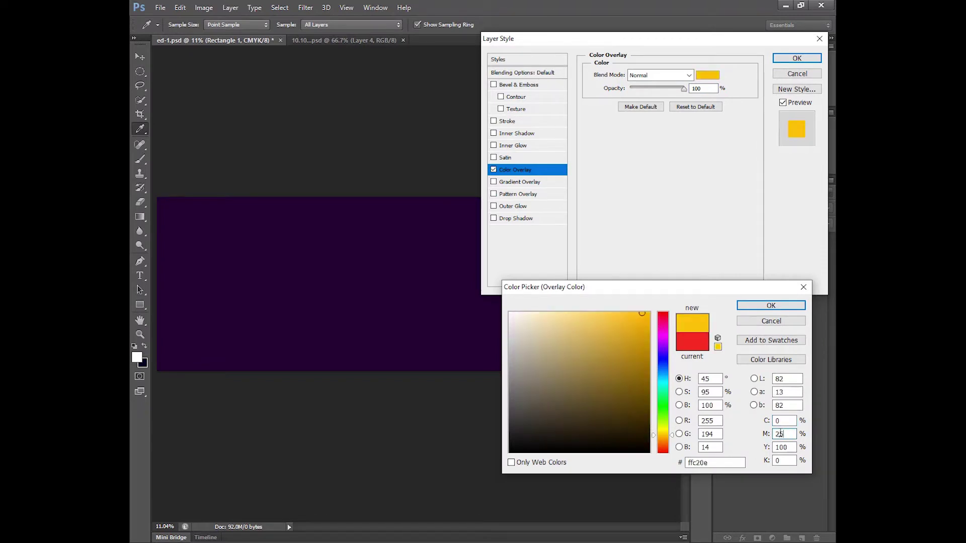
key(Return)
key(Return)
right_click(792, 241)
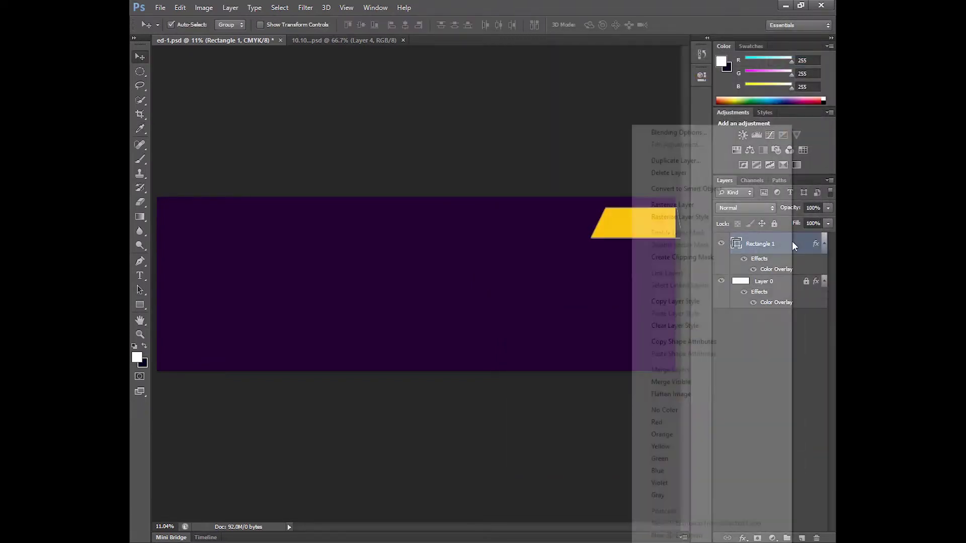
click(695, 206)
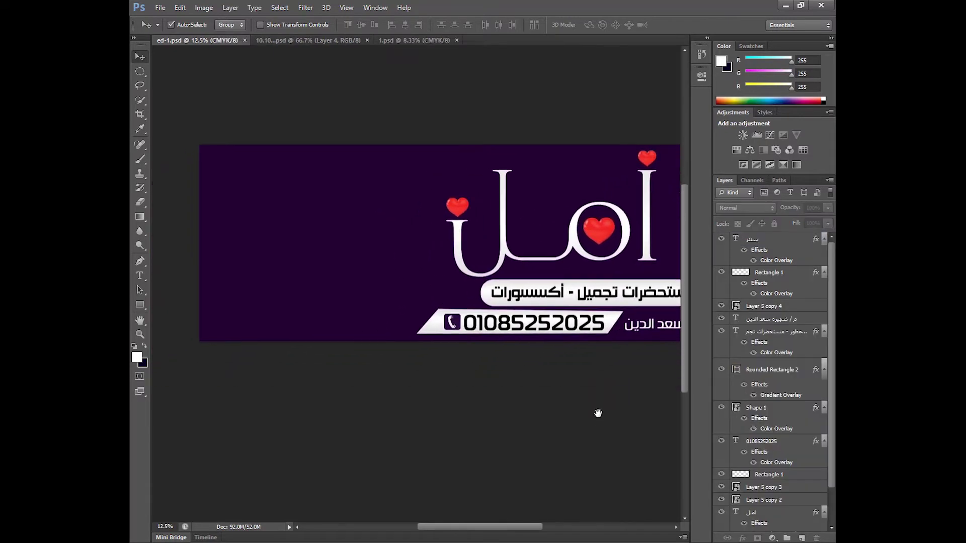
click(141, 305)
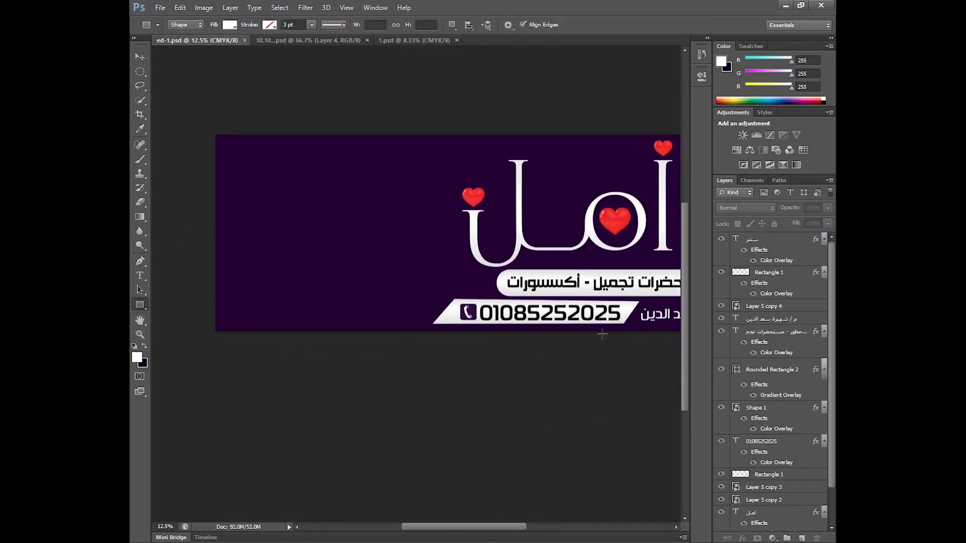
drag(313, 220, 462, 257)
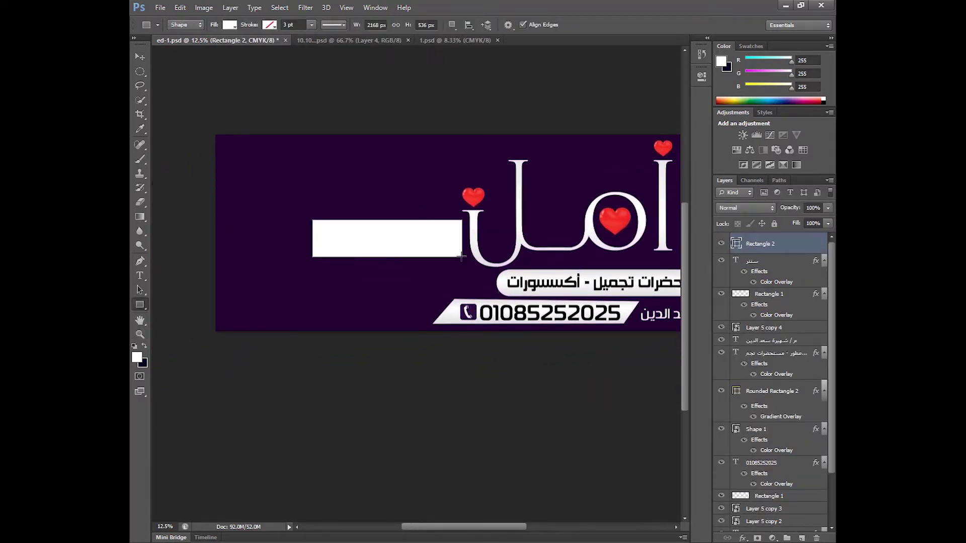
key(ctrl+t)
drag(312, 220, 334, 222)
drag(462, 221, 483, 221)
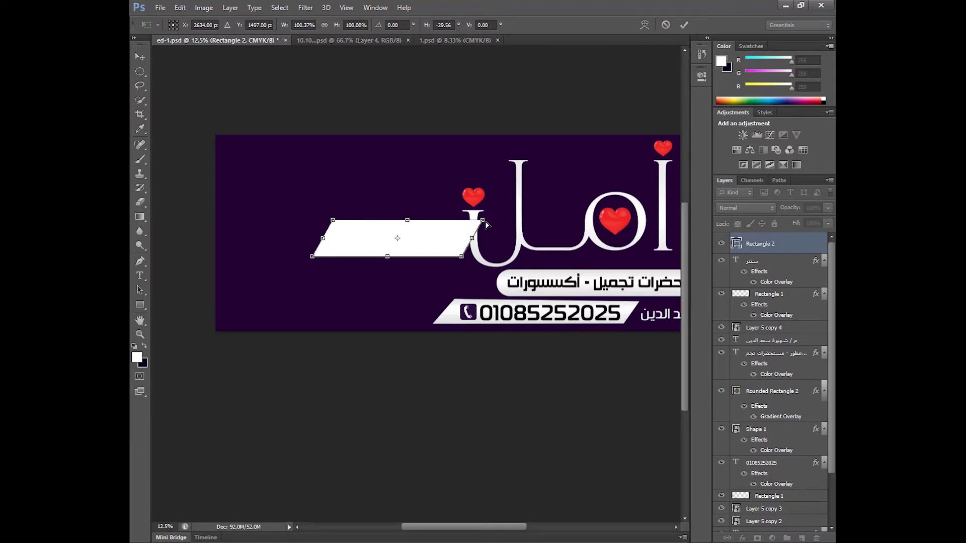
key(Return)
drag(563, 312, 409, 254)
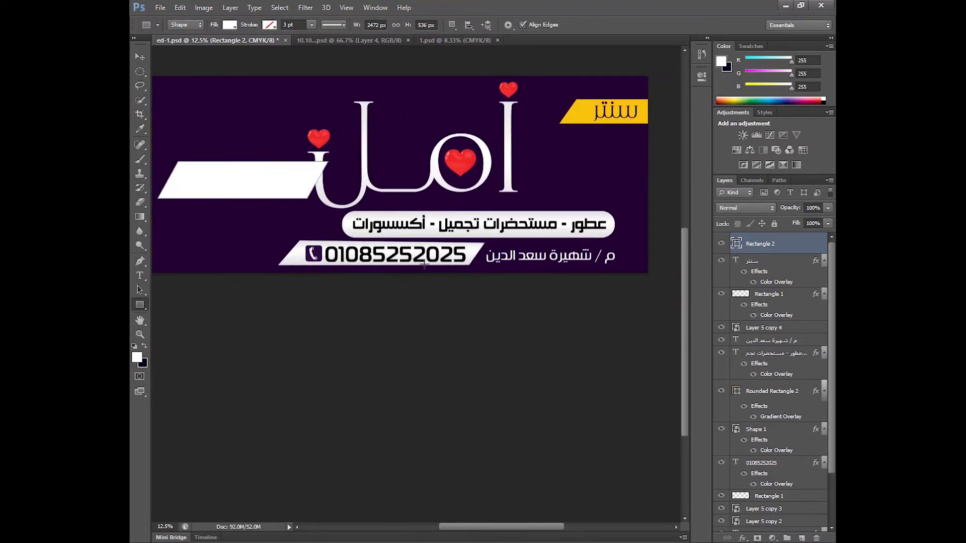
key(Delete)
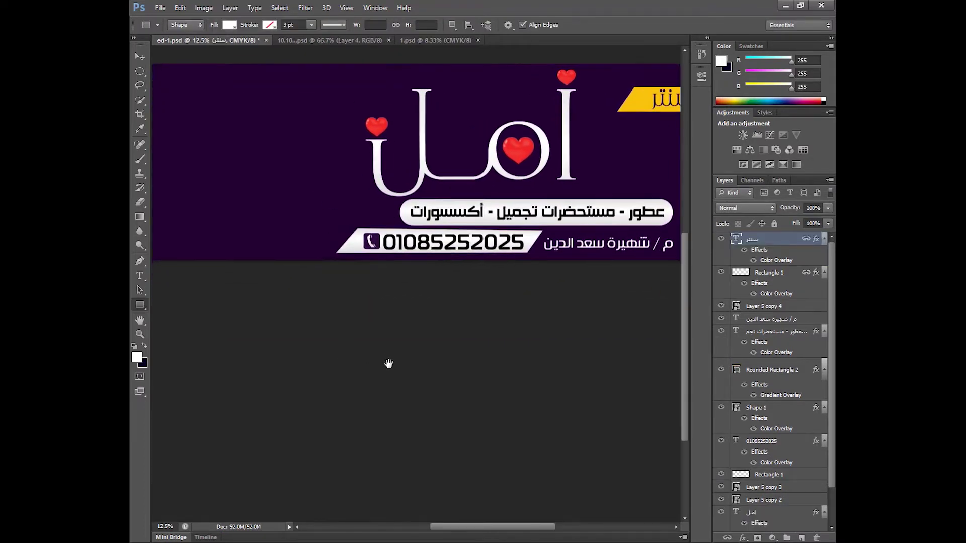
drag(333, 366, 391, 347)
click(136, 58)
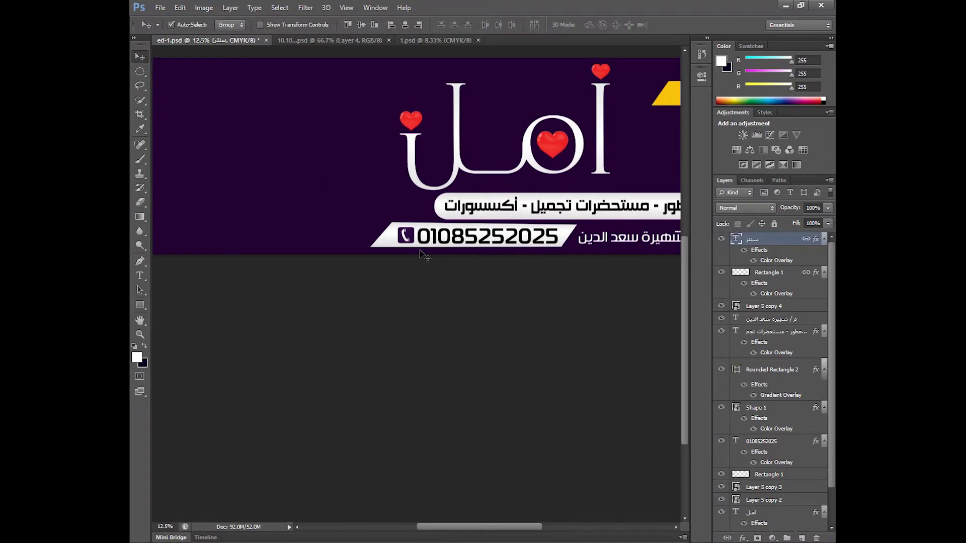
click(389, 243)
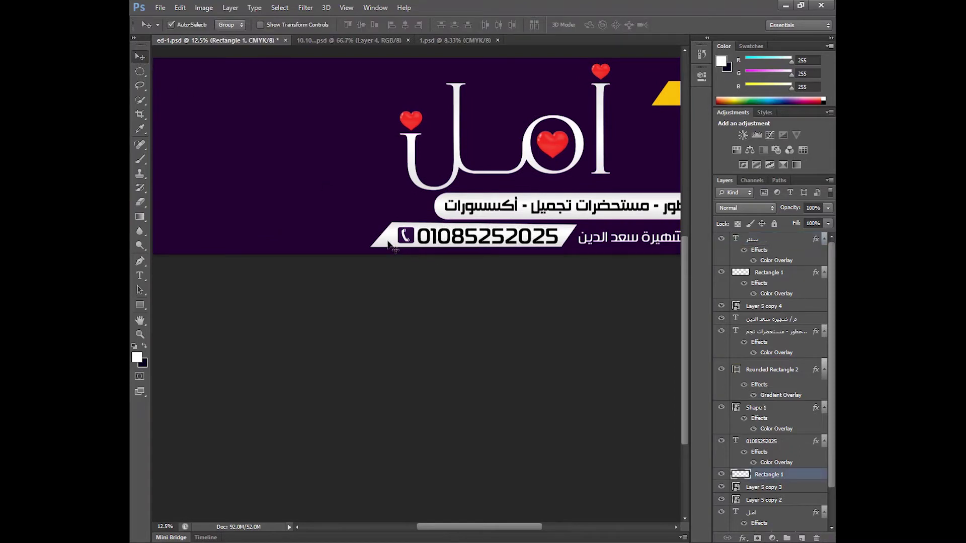
Draw white Rectangle 2 on the banner's left and add a Gradient Overlay.
click(140, 305)
drag(202, 135, 341, 203)
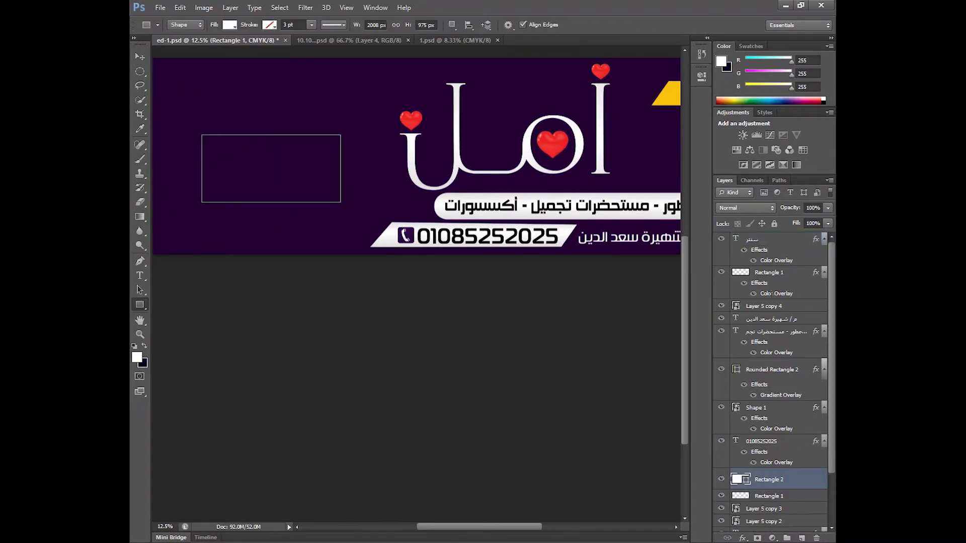
double_click(804, 480)
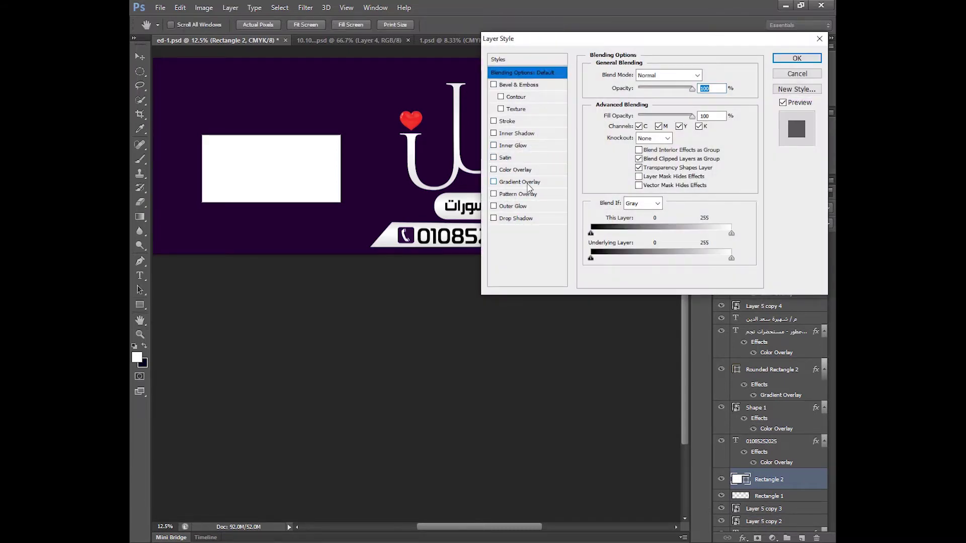
click(518, 181)
Edit the gradient stops to light grey, white at about 60%, and grey.
click(660, 100)
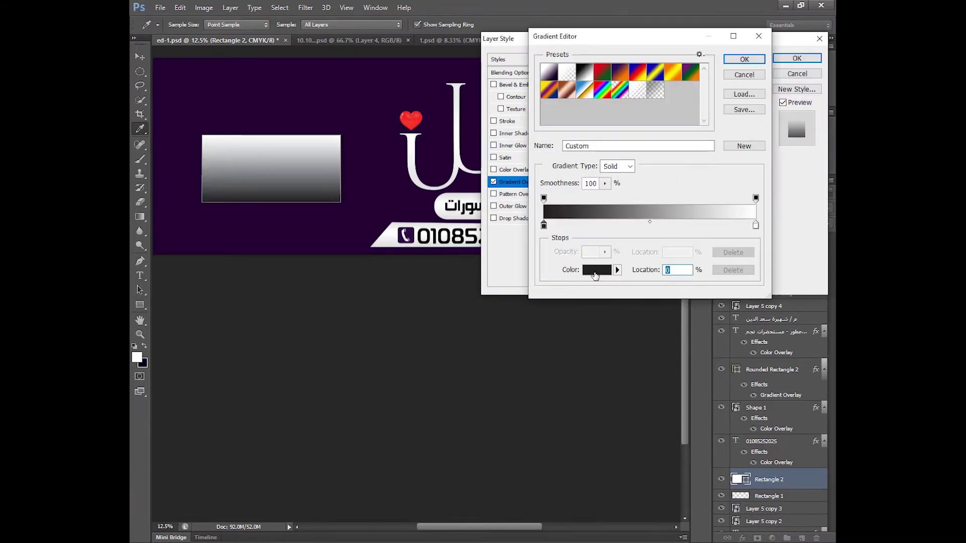
click(597, 269)
click(271, 151)
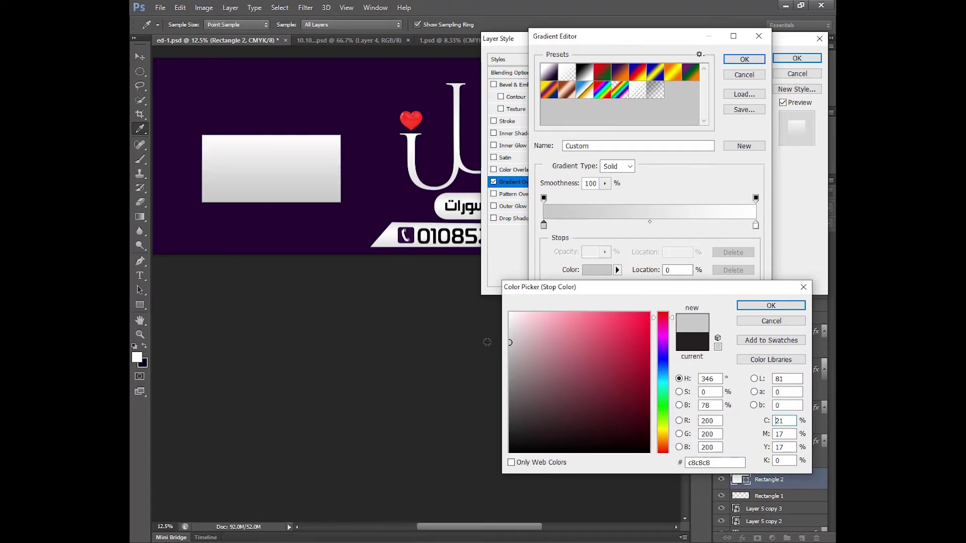
key(Return)
drag(755, 225, 671, 225)
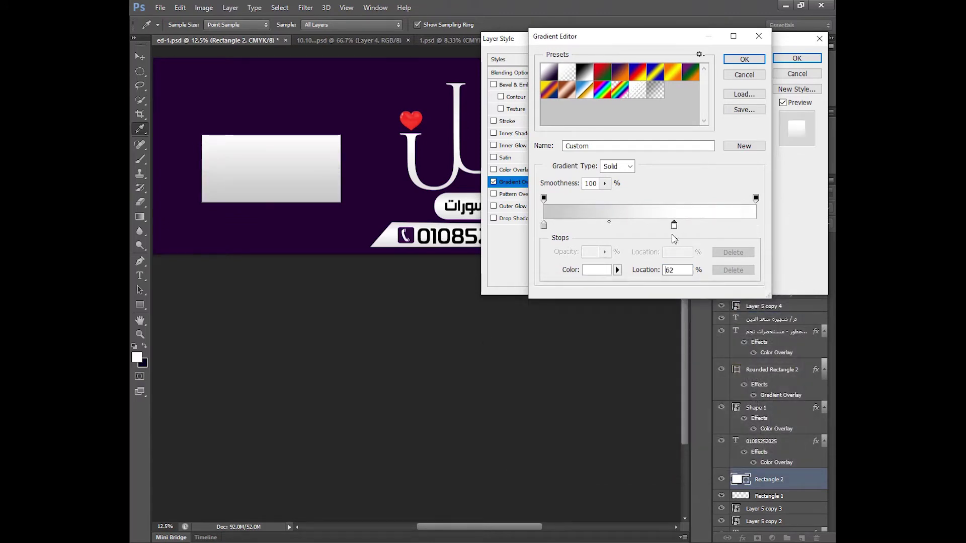
drag(542, 227, 756, 226)
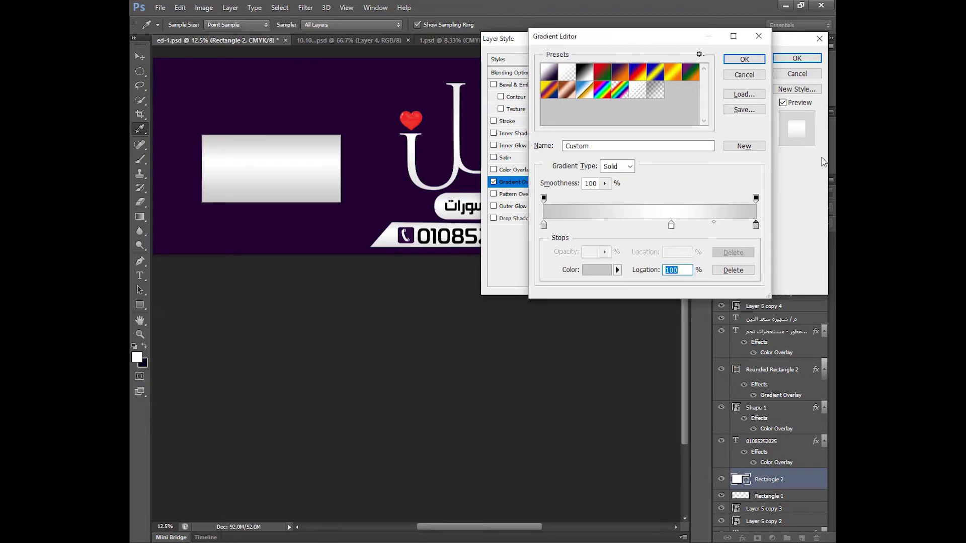
key(Return)
Set the gradient angle to 0° and apply the style.
click(662, 132)
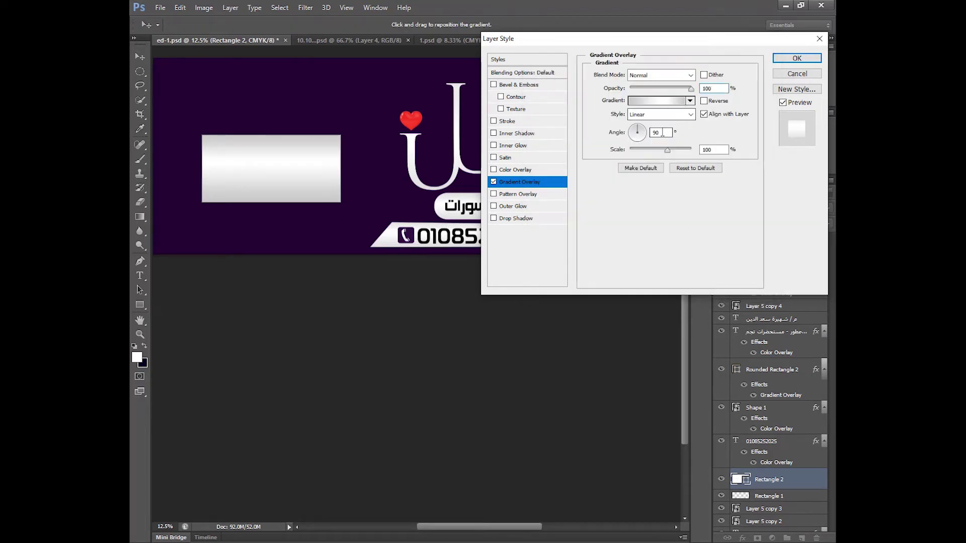
double_click(662, 132)
text(0)
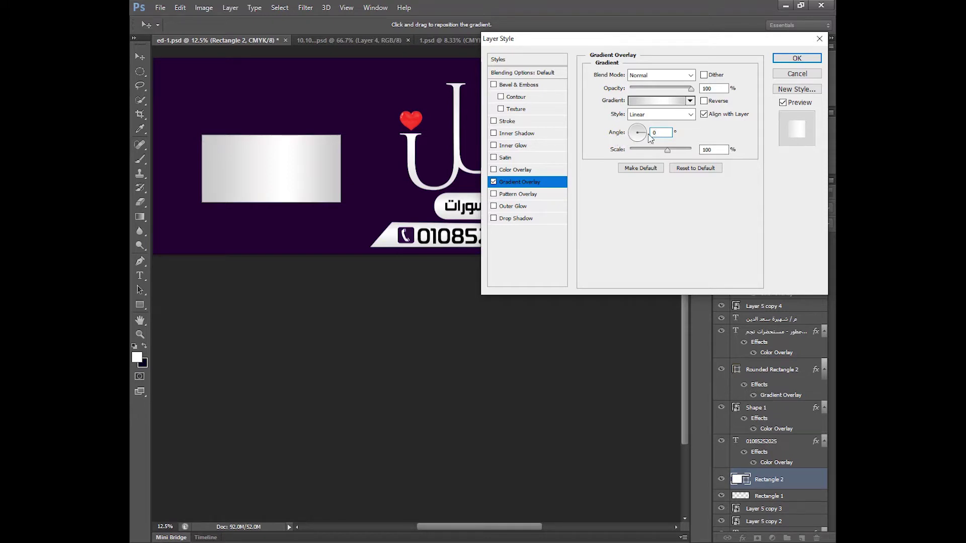
key(Return)
Delete the gradient-filled Rectangle 2 layer.
scroll(225, 134, down, 2)
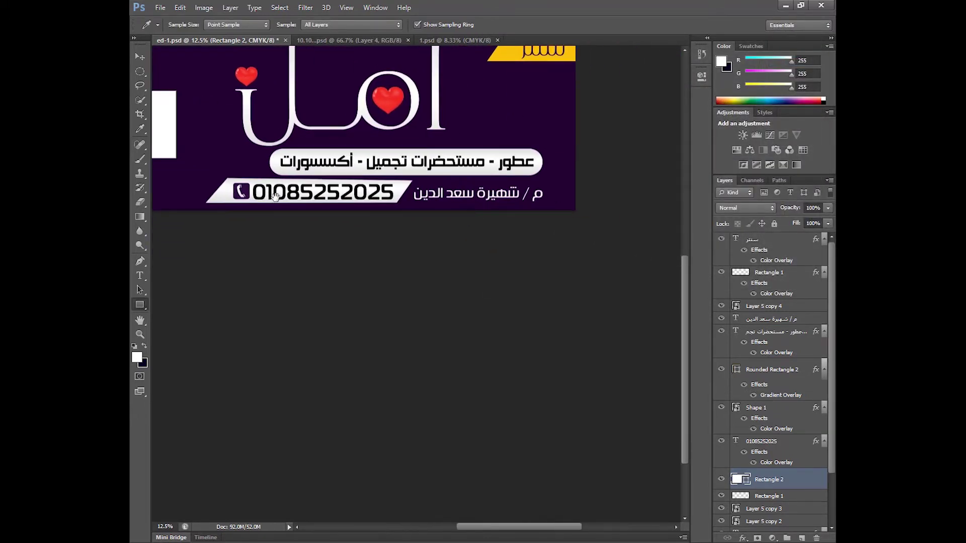
scroll(421, 155, left, 2)
scroll(327, 136, left, 3)
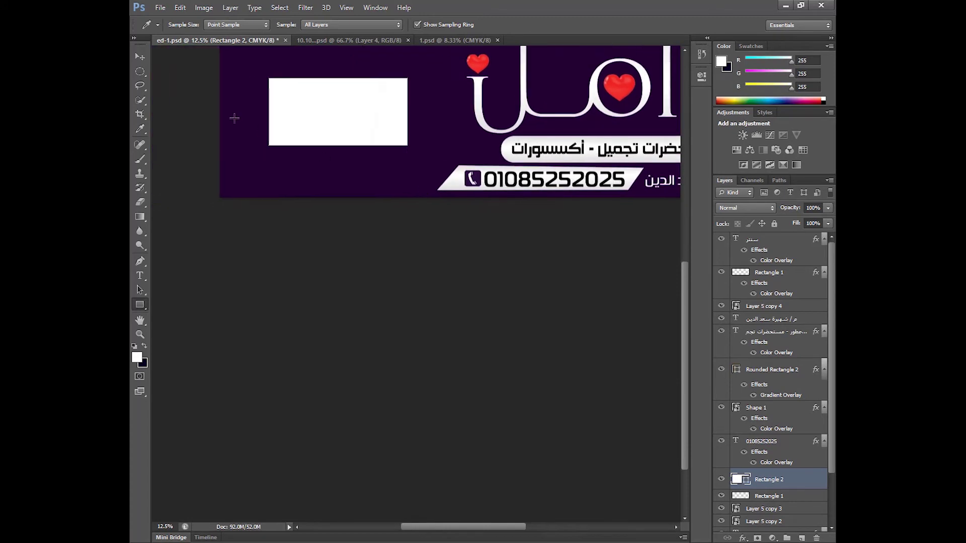
key(Delete)
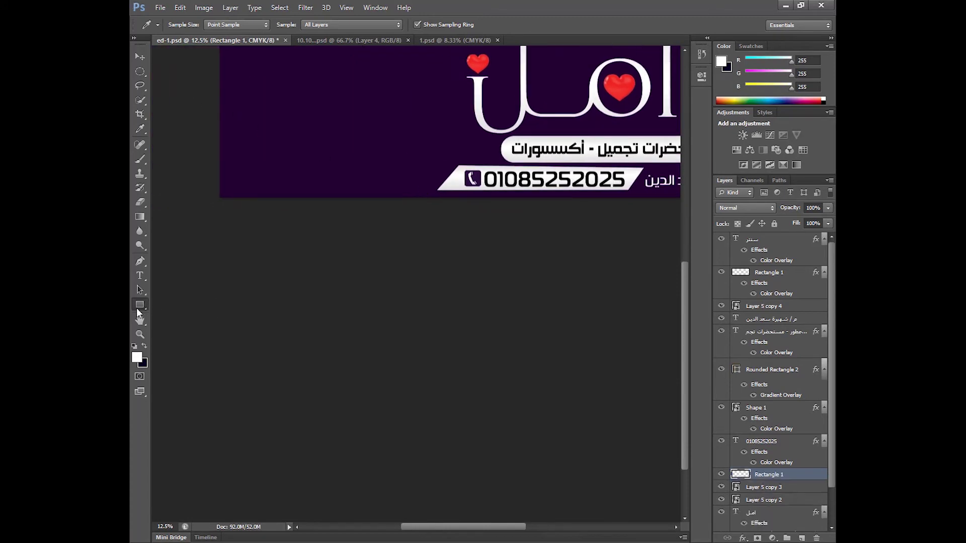
Draw a trial white rounded bar, delete it, and return to the Move tool.
right_click(140, 305)
click(158, 312)
drag(268, 123, 436, 147)
drag(603, 171, 476, 195)
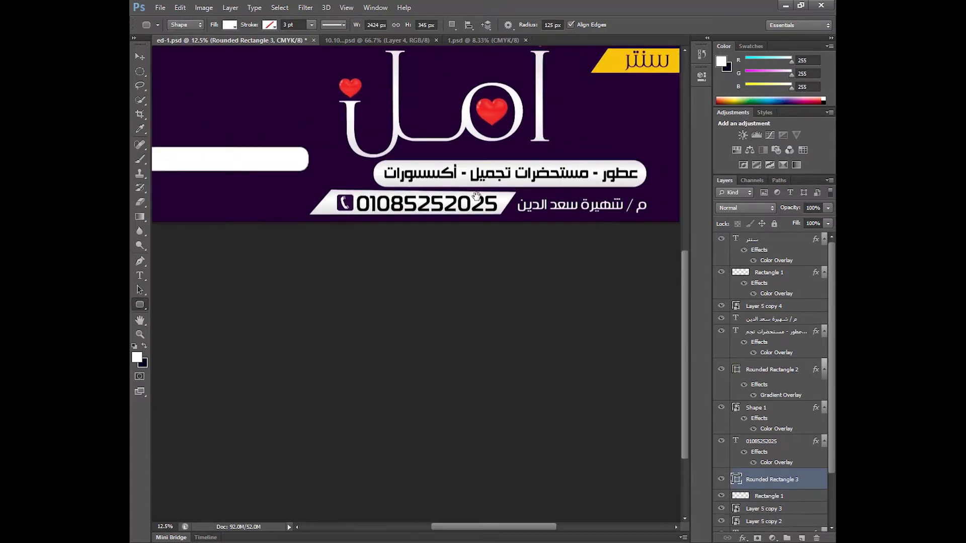
key(Delete)
drag(544, 217, 455, 223)
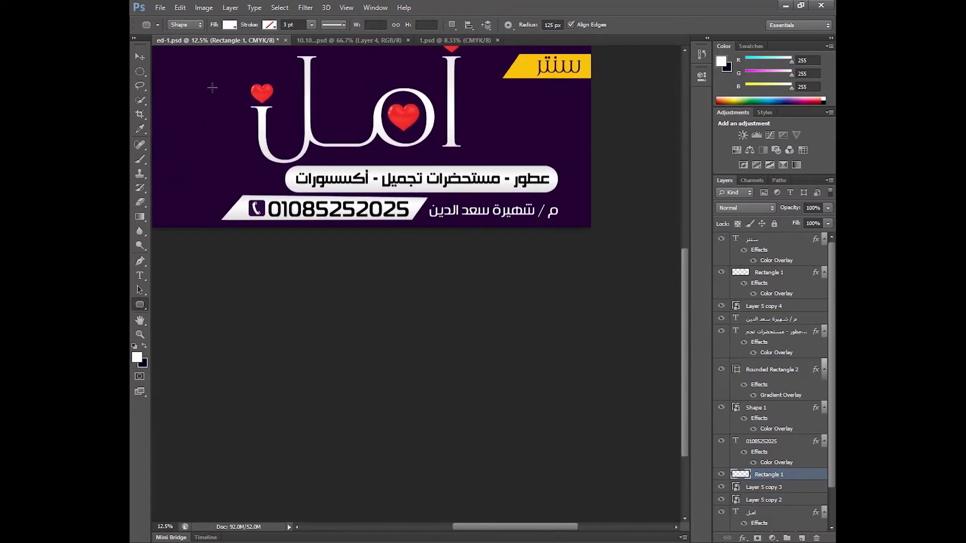
click(140, 56)
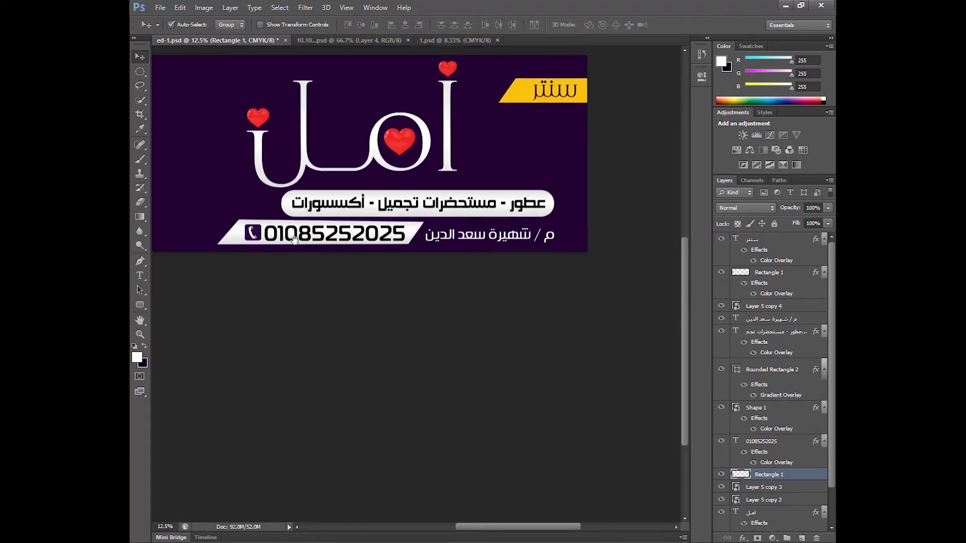
scroll(410, 190, up, 5)
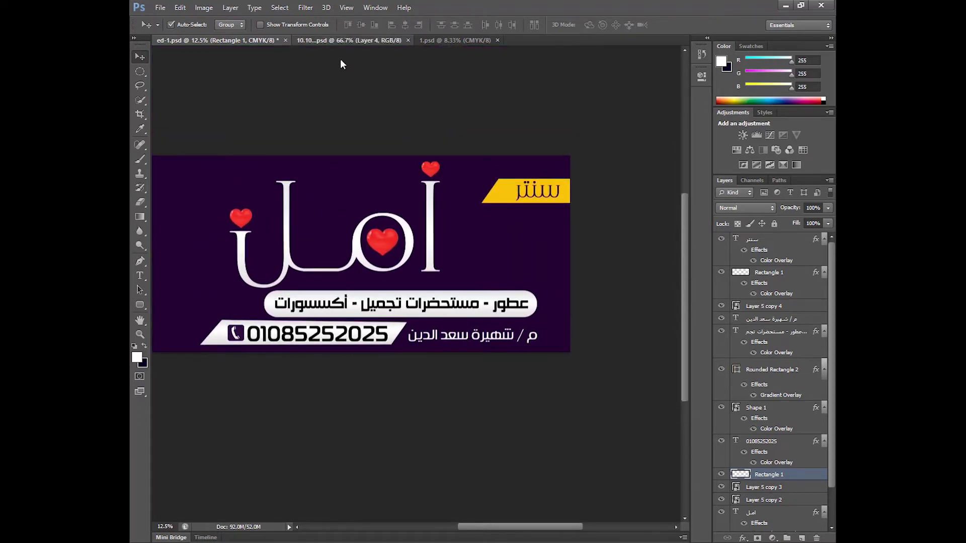
click(347, 40)
Drag the orange glossy button from the 10.10 document in, enlarging it left of the title.
drag(581, 299, 546, 275)
mouse_move(256, 129)
mouse_down()
mouse_move(280, 130)
mouse_move(240, 47)
mouse_move(300, 218)
mouse_move(338, 276)
mouse_up()
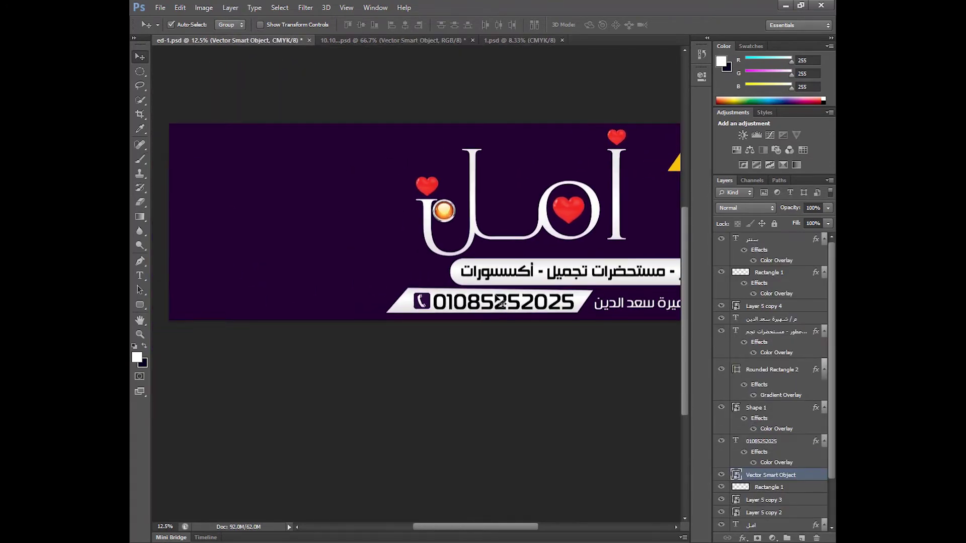
key(ctrl+t)
drag(457, 223, 513, 254)
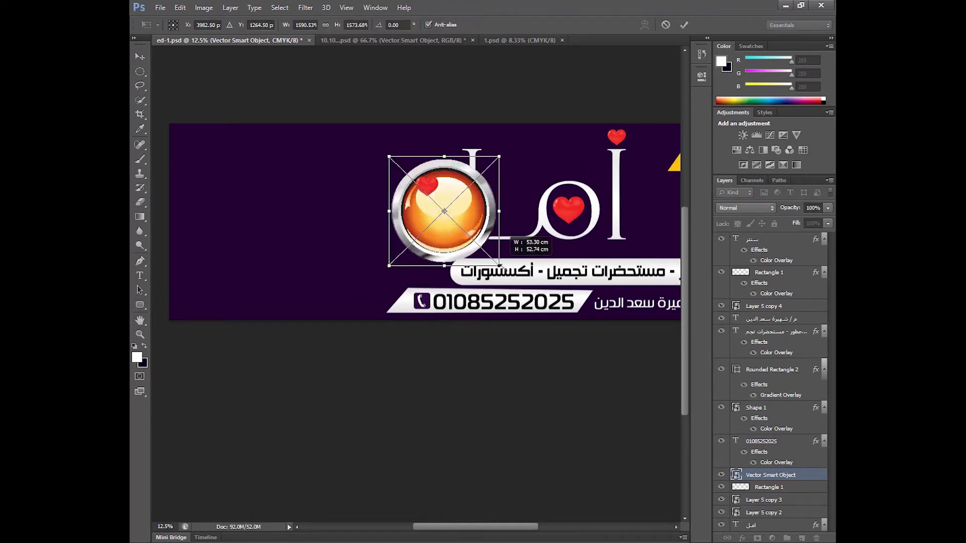
mouse_move(456, 215)
mouse_down()
mouse_move(355, 208)
mouse_move(355, 223)
mouse_up()
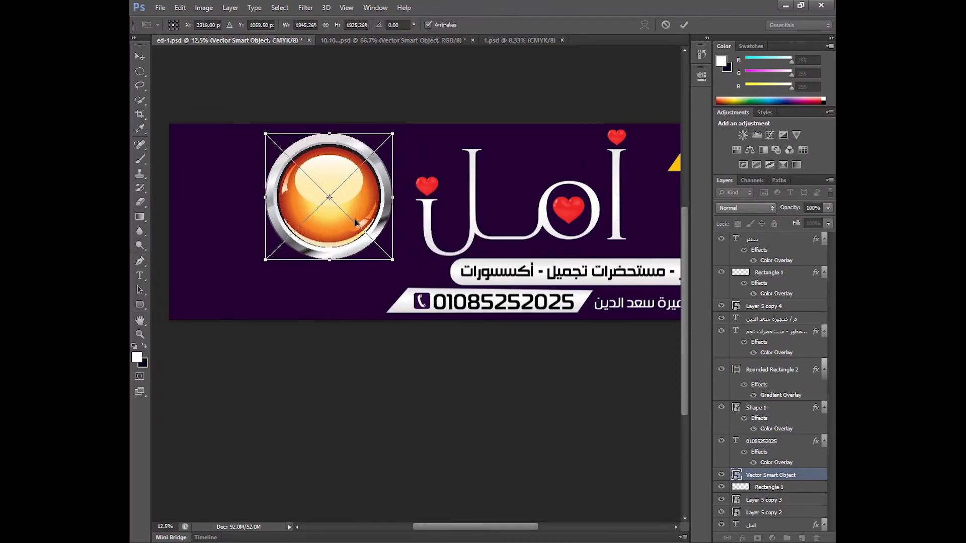
drag(393, 262, 442, 313)
drag(352, 227, 315, 226)
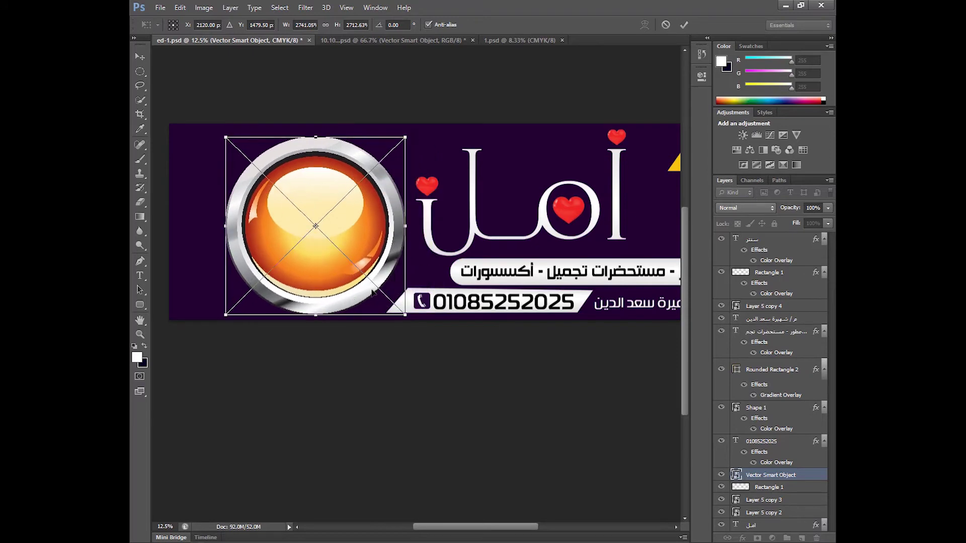
key(Return)
right_click(769, 474)
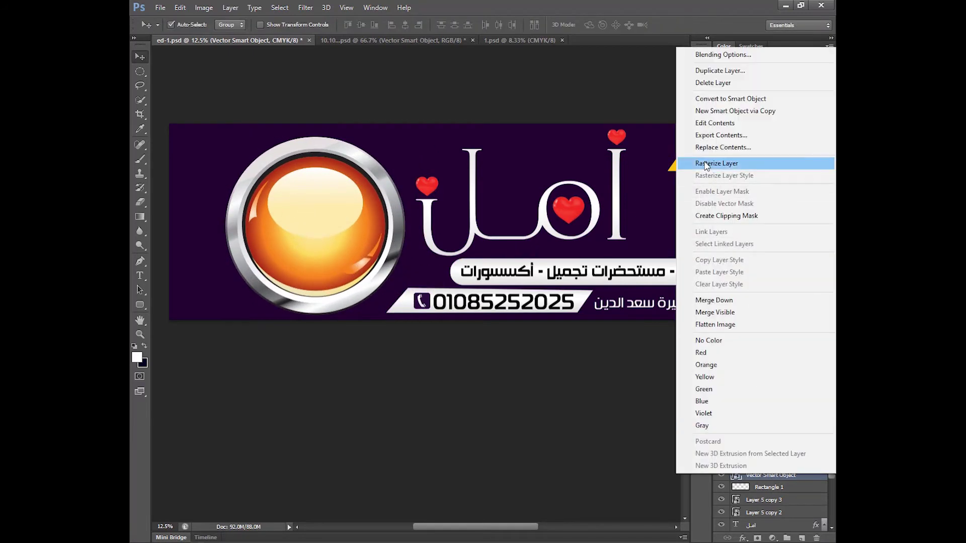
Rasterize the button layer and draw a circular selection over the orange ball.
click(729, 161)
click(141, 71)
mouse_move(315, 189)
mouse_down()
mouse_move(345, 236)
mouse_move(339, 254)
mouse_up()
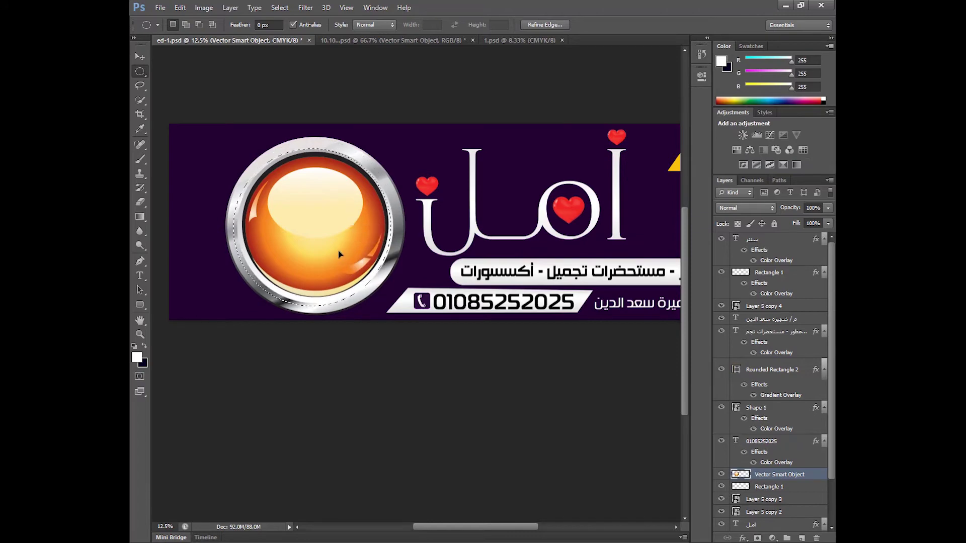
Reshape the selection to the ring's inner edge and delete the orange centre.
click(306, 8)
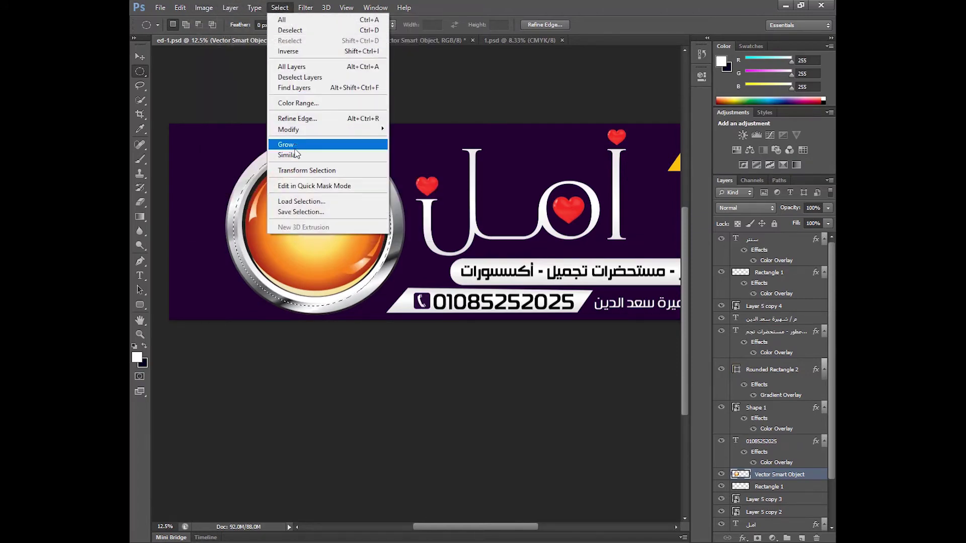
click(306, 173)
drag(312, 148, 312, 159)
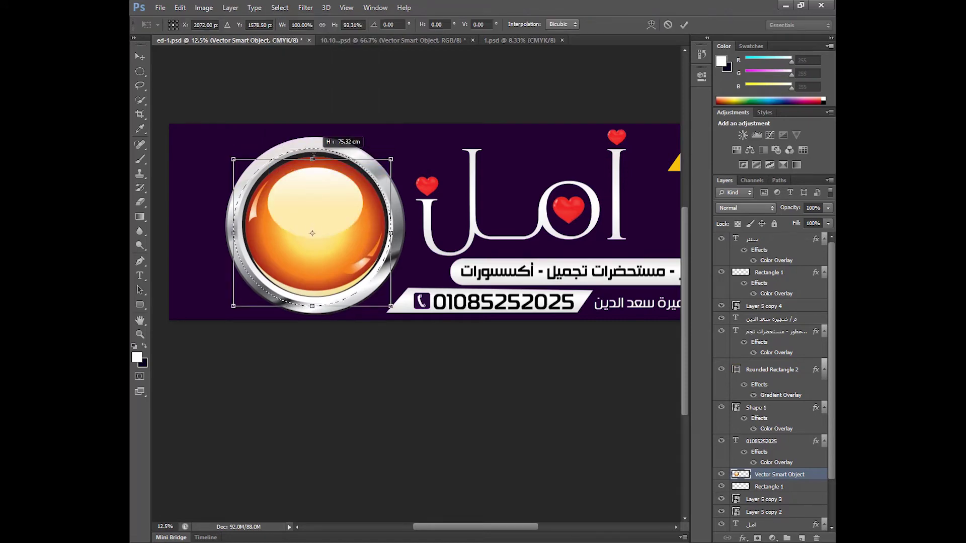
key(ctrl+plus)
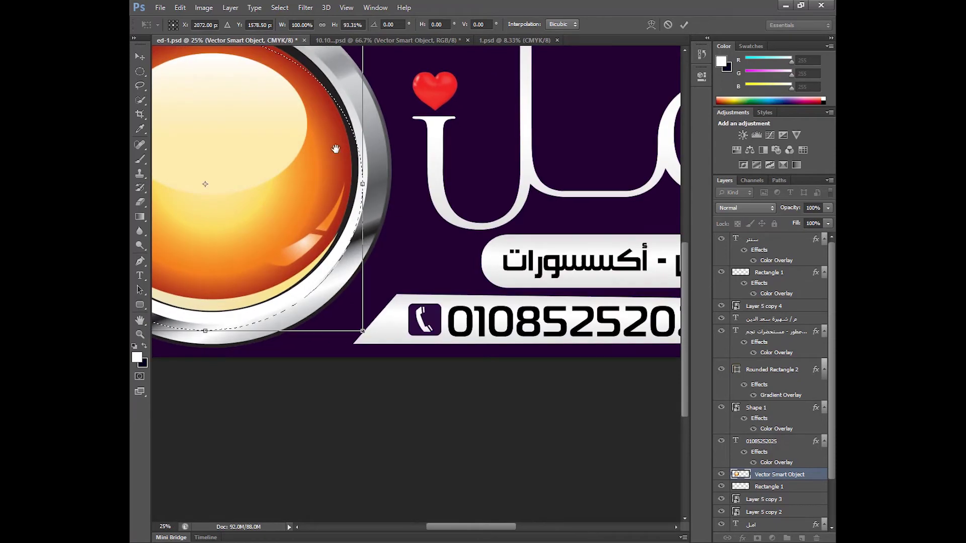
key(ctrl+plus)
drag(451, 354, 451, 330)
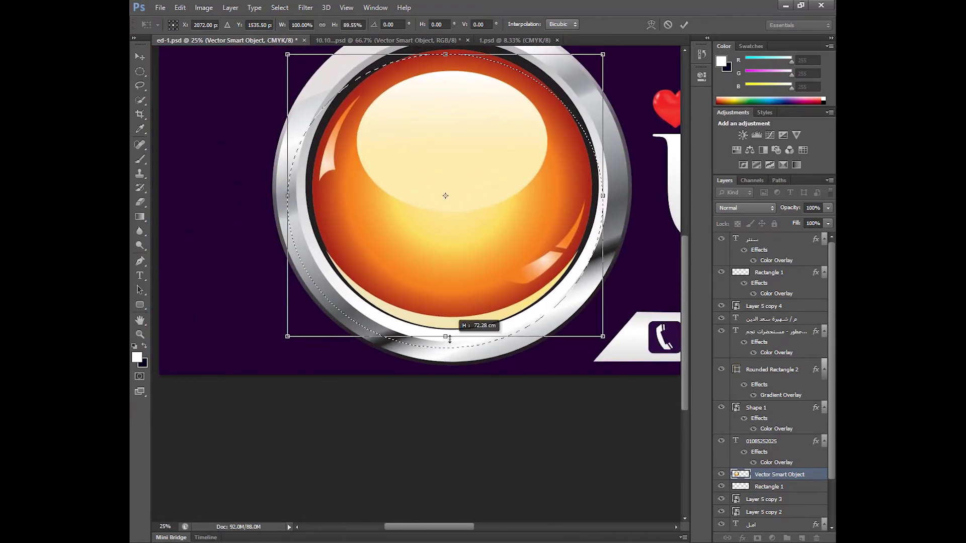
drag(287, 186, 305, 187)
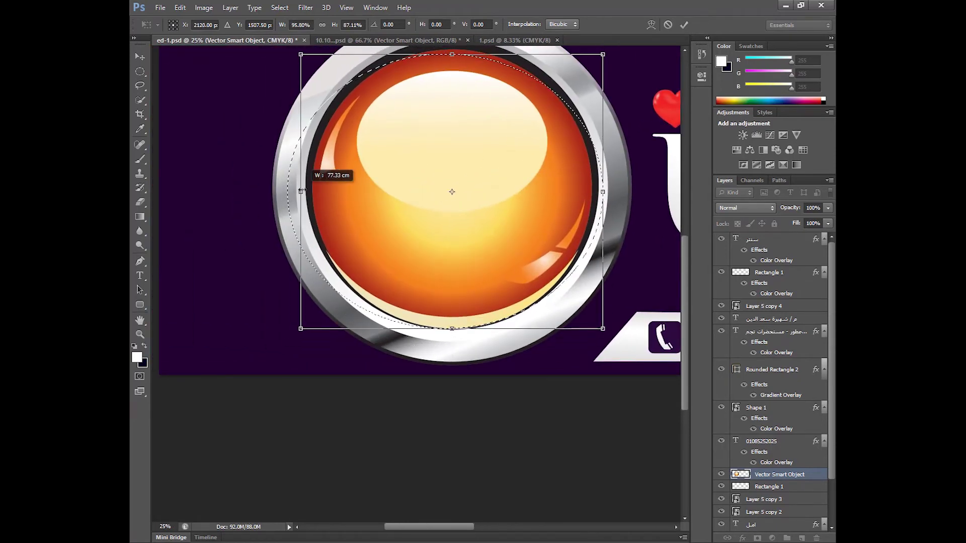
scroll(334, 205, up, 2)
drag(404, 90, 405, 77)
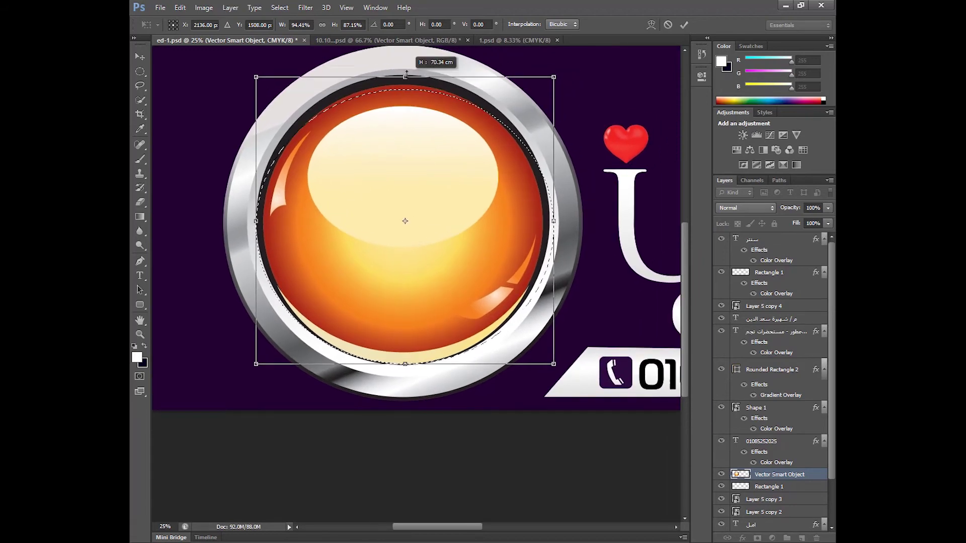
key(Return)
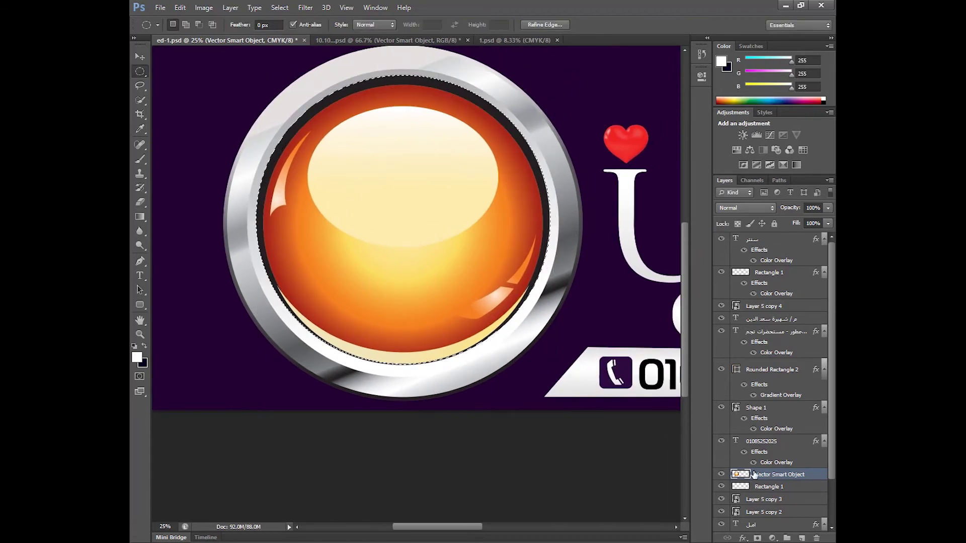
key(Delete)
key(ctrl+d)
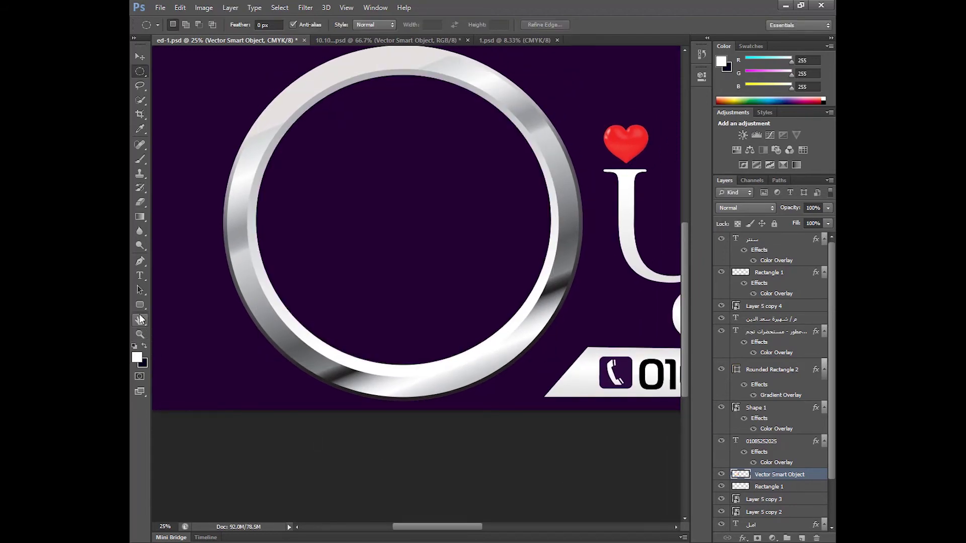
Draw a white circle and move it inside the silver ring.
click(140, 304)
click(185, 322)
mouse_move(311, 242)
mouse_down()
mouse_move(421, 284)
mouse_move(466, 397)
mouse_up()
key(ctrl+t)
mouse_move(342, 281)
mouse_down()
mouse_move(410, 259)
mouse_move(432, 265)
mouse_up()
key(Return)
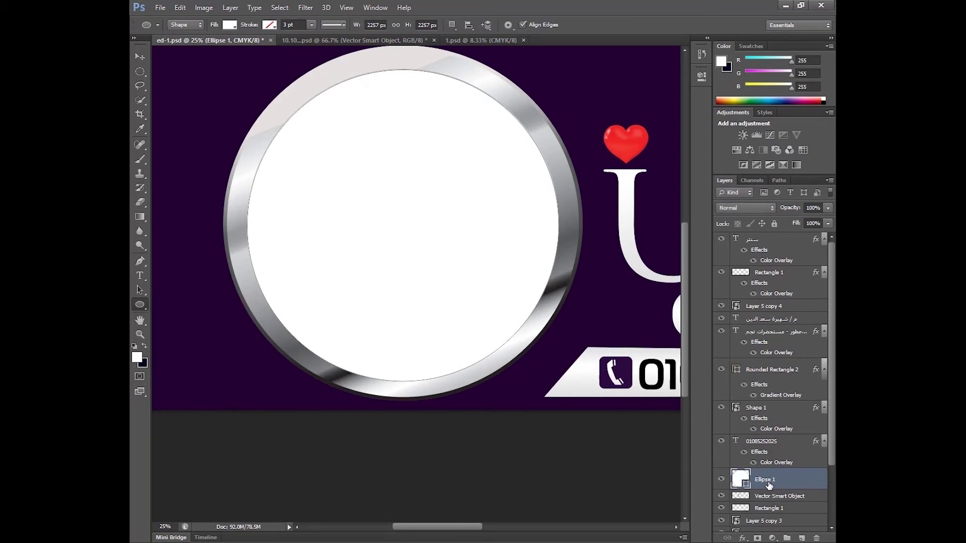
Place the circle beneath the ring layer, rasterize it, and link the two layers.
drag(769, 486, 794, 501)
right_click(794, 498)
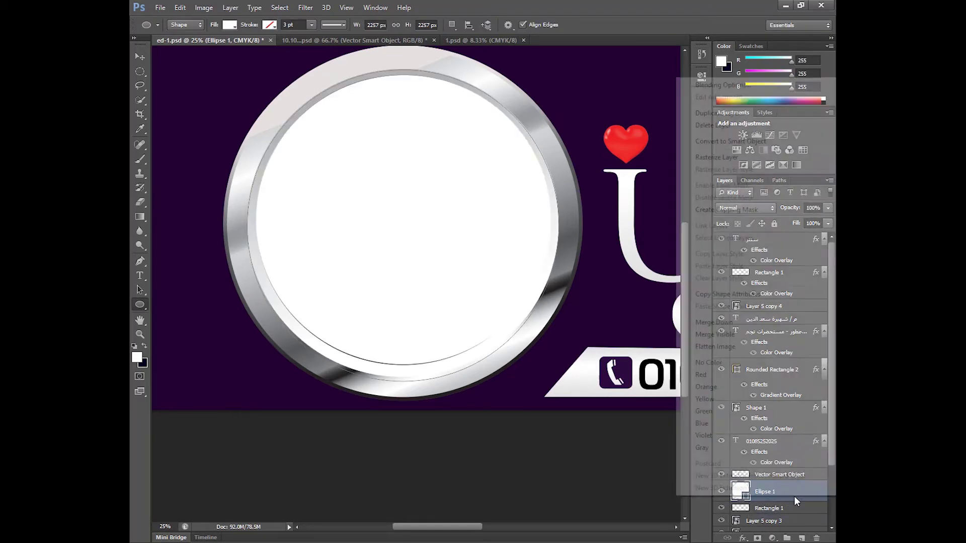
click(717, 158)
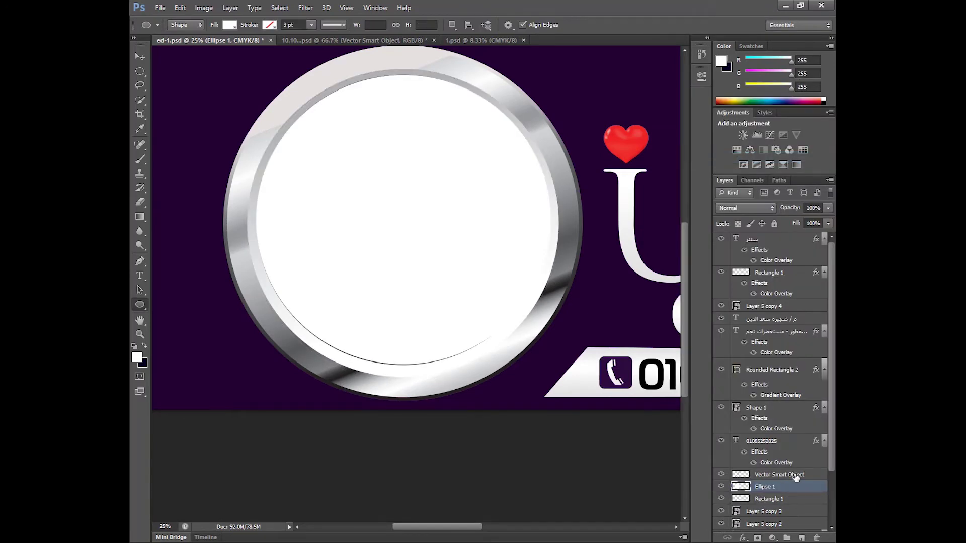
right_click(796, 477)
click(717, 120)
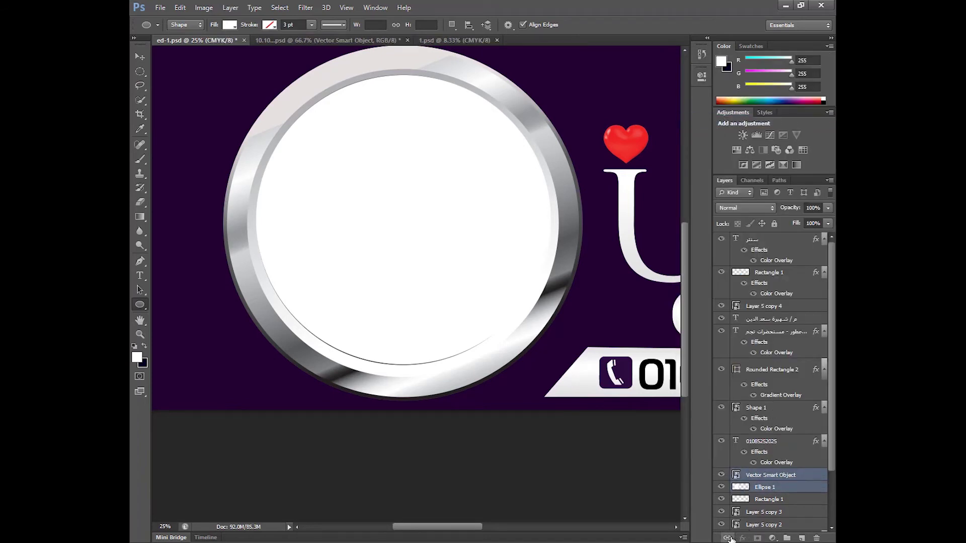
click(728, 538)
Save the banner and fit the whole canvas on screen.
click(136, 58)
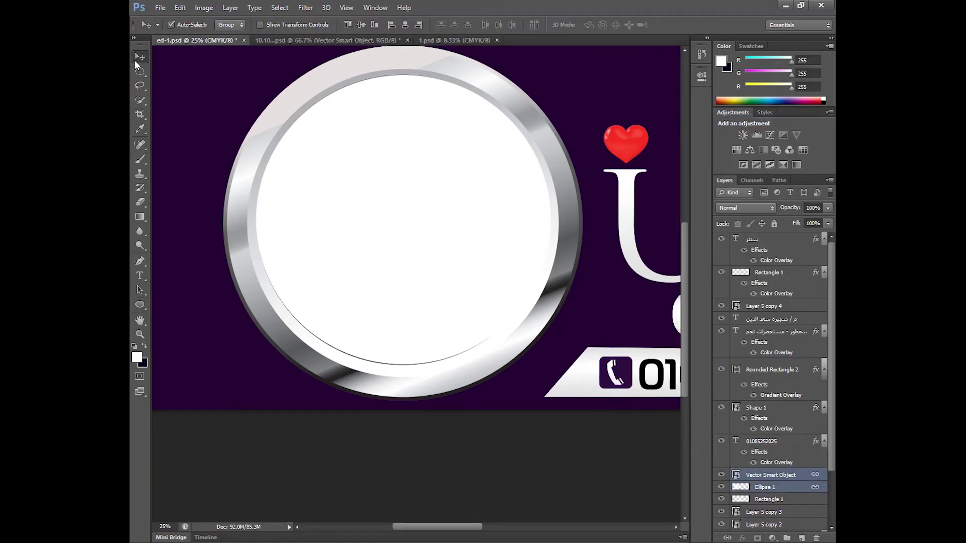
key(ctrl+s)
key(ctrl+0)
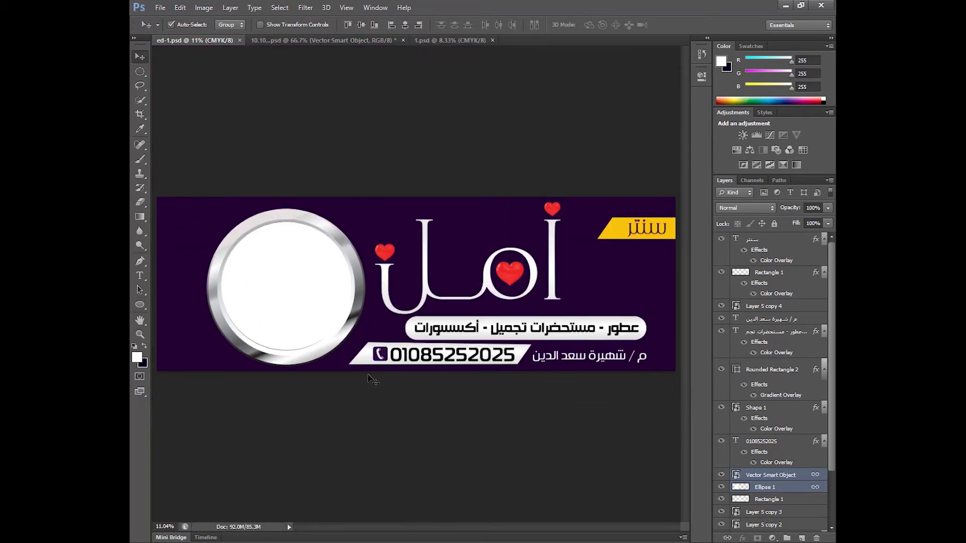
Scale the silver ring down, then shrink its copy placed below-right.
key(ctrl+t)
drag(373, 380, 338, 318)
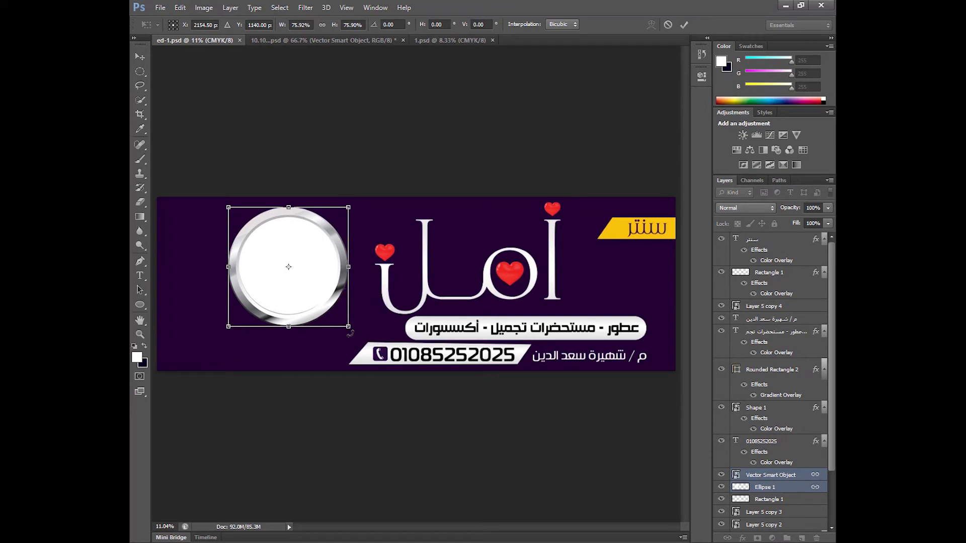
mouse_move(348, 327)
mouse_down()
mouse_move(318, 296)
mouse_move(347, 351)
mouse_move(373, 358)
mouse_up()
key(Return)
key(ctrl+t)
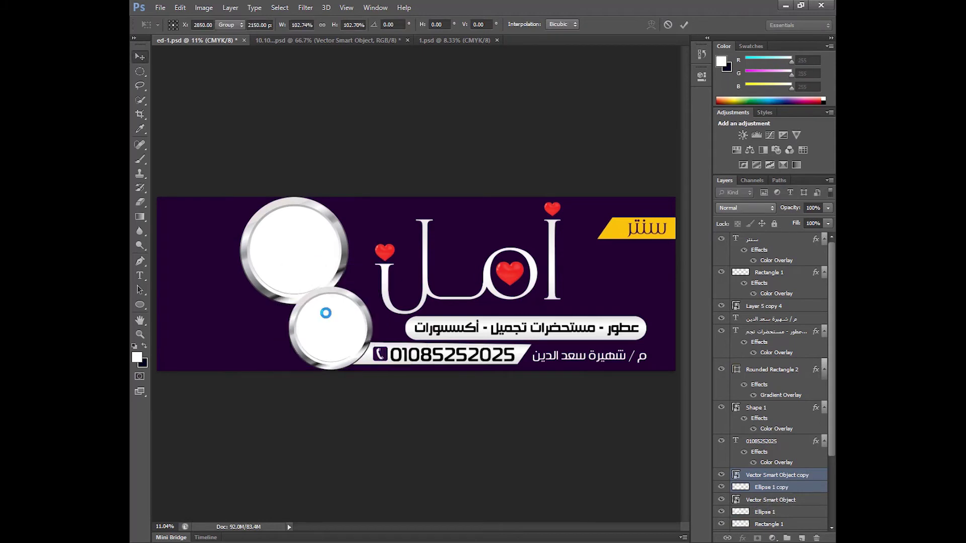
key(Return)
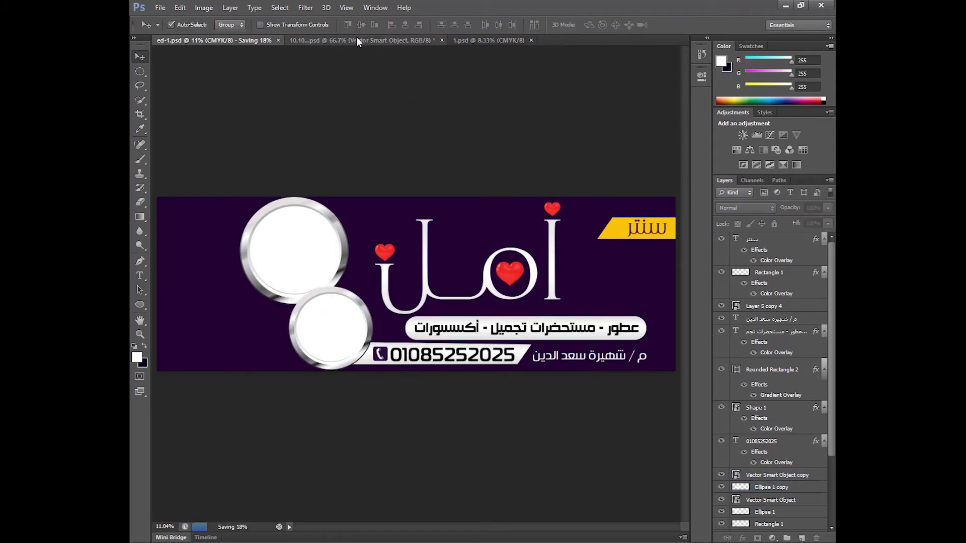
Bring the curved silver swoosh from the image collection into the banner and stretch it larger.
click(355, 38)
drag(297, 251, 309, 385)
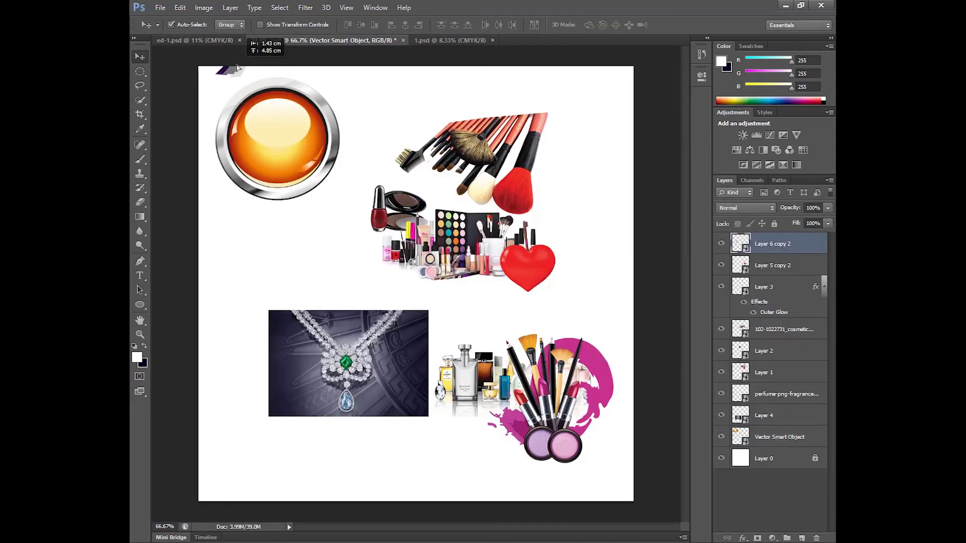
key(ctrl+t)
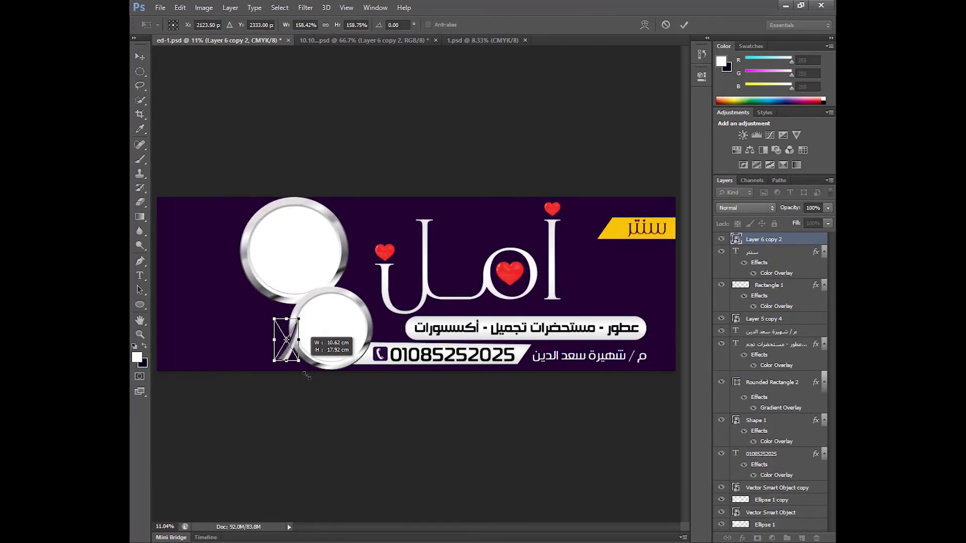
mouse_move(294, 352)
mouse_down()
mouse_move(238, 340)
mouse_move(271, 332)
mouse_up()
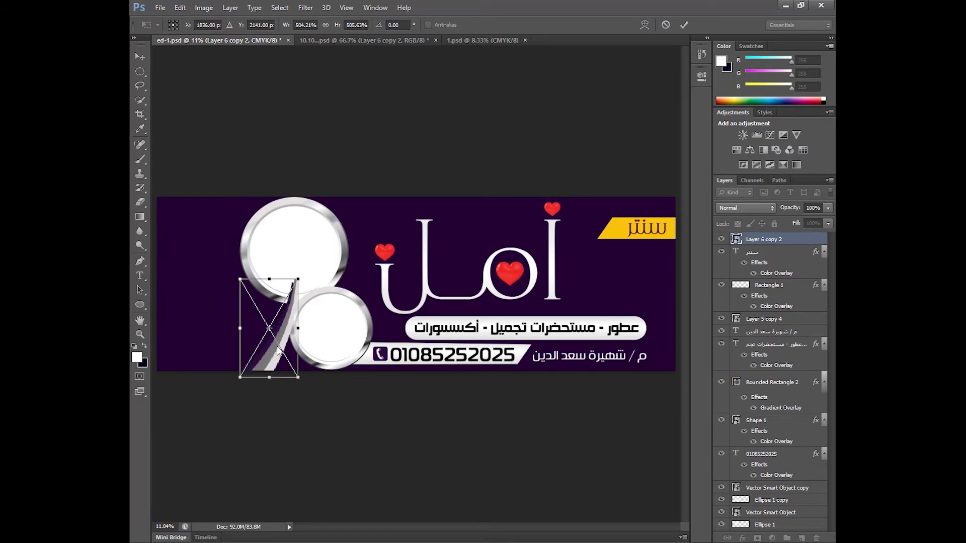
key(Return)
Move the swoosh layer just above Layer 0 and return to the image collection document.
scroll(775, 383, down, 1)
scroll(774, 383, down, 2)
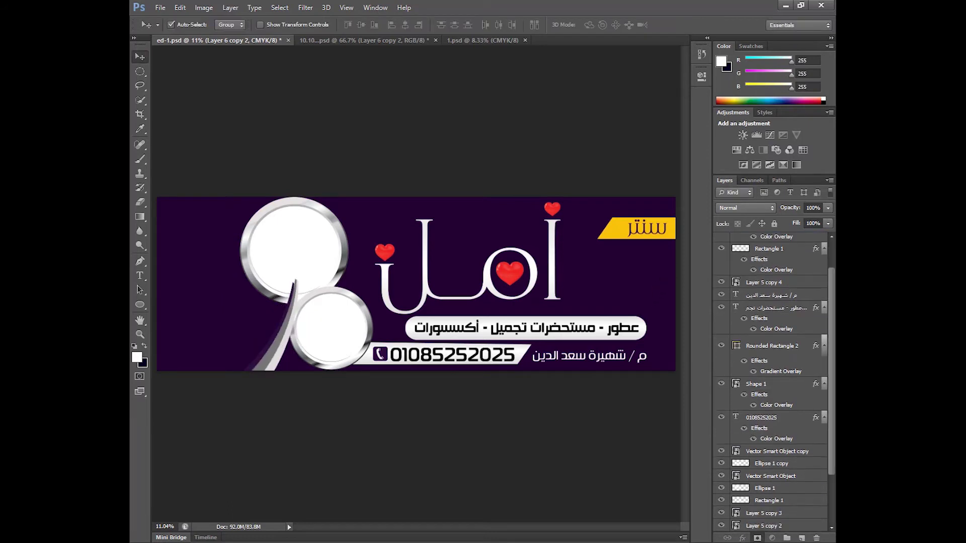
scroll(775, 382, down, 2)
drag(745, 501, 750, 503)
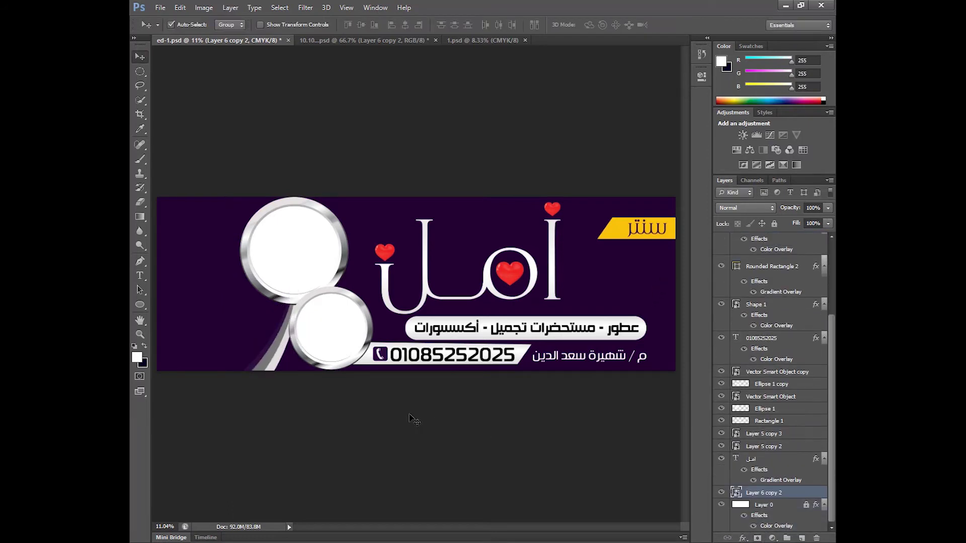
key(ctrl+Tab)
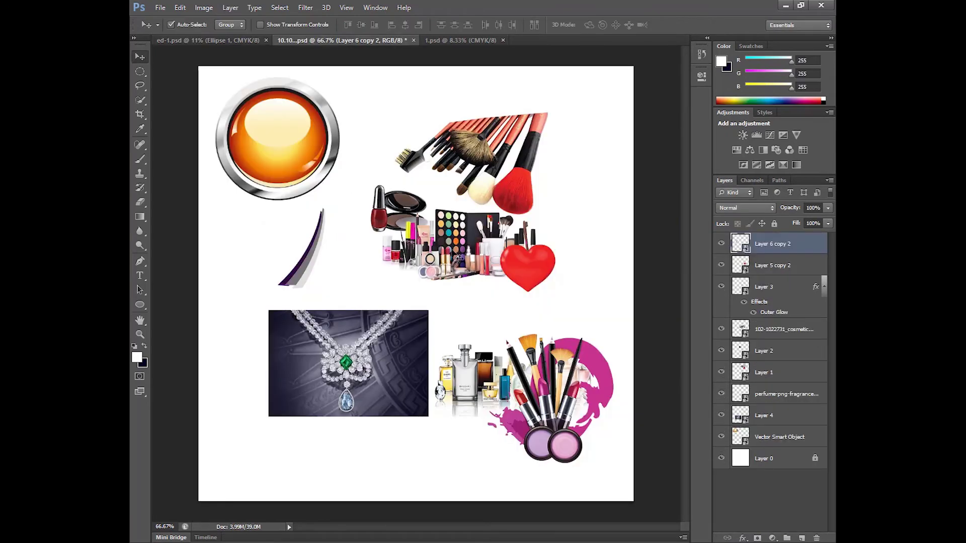
Bring in the perfume bottles photo, clip it to Ellipse 1, and enlarge it to fill the upper circle.
mouse_move(456, 385)
mouse_down()
mouse_move(196, 39)
mouse_move(306, 271)
mouse_up()
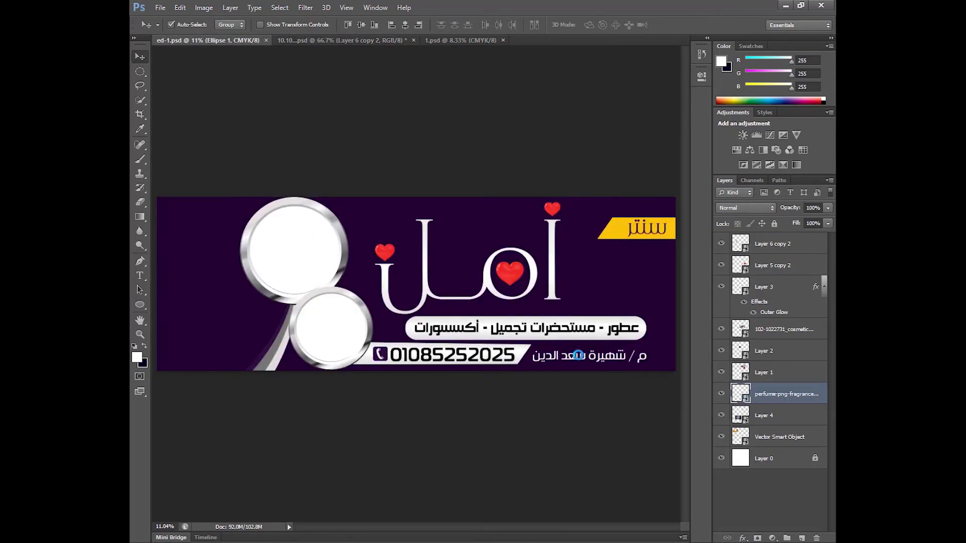
drag(579, 356, 578, 355)
scroll(765, 501, down, 2)
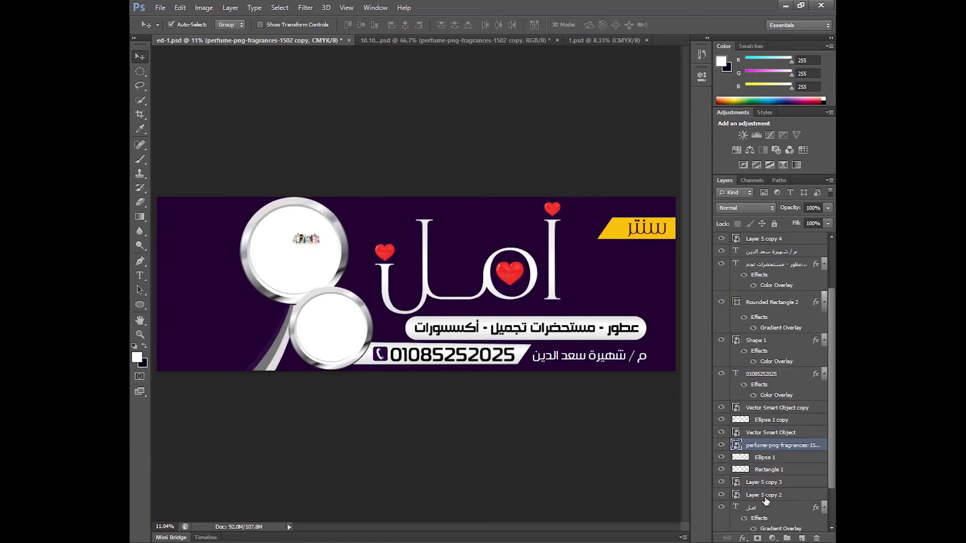
alt+click(759, 451)
key(ctrl+t)
mouse_move(322, 245)
mouse_down()
mouse_move(383, 279)
mouse_move(335, 272)
mouse_up()
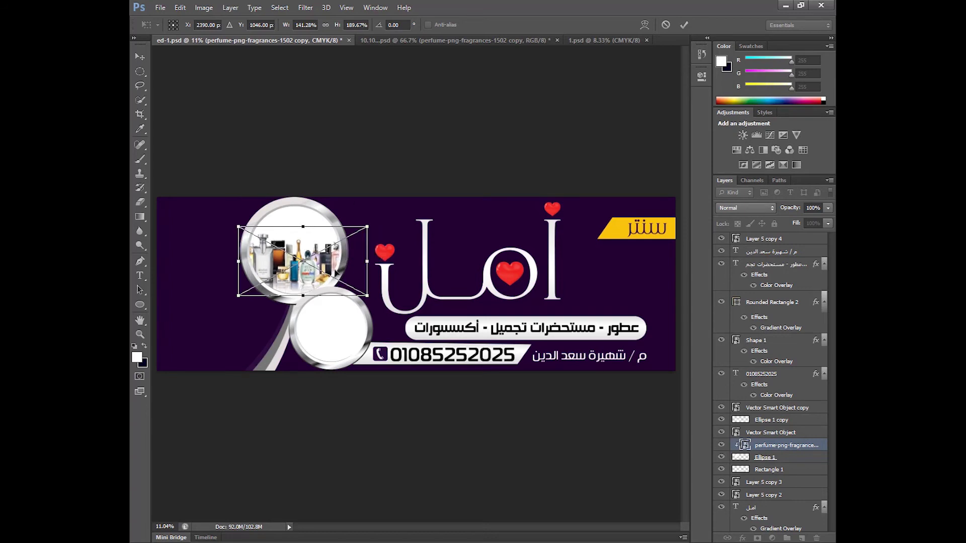
key(Return)
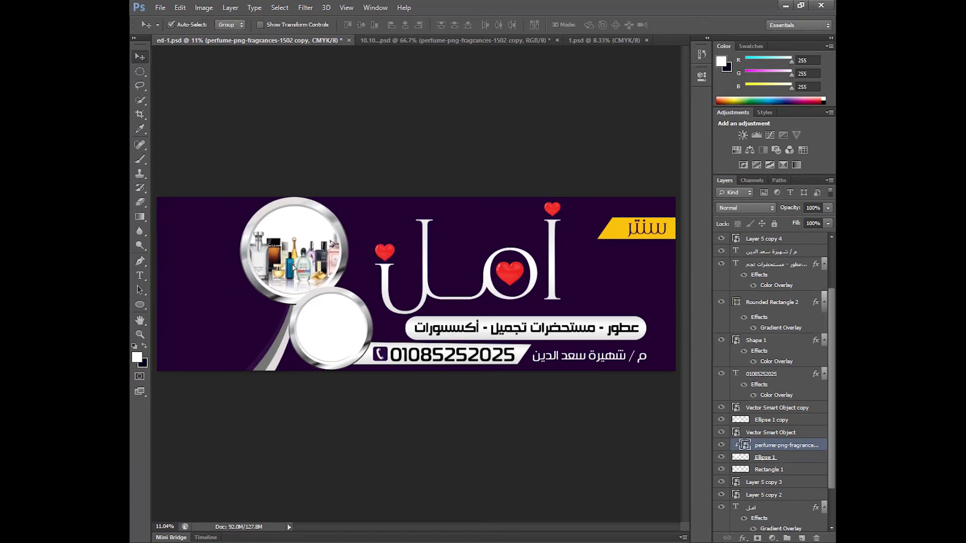
scroll(279, 429, up, 3)
Bring the makeup brushes, palette and heart images from 10.10 over the lower circle layer.
click(389, 216)
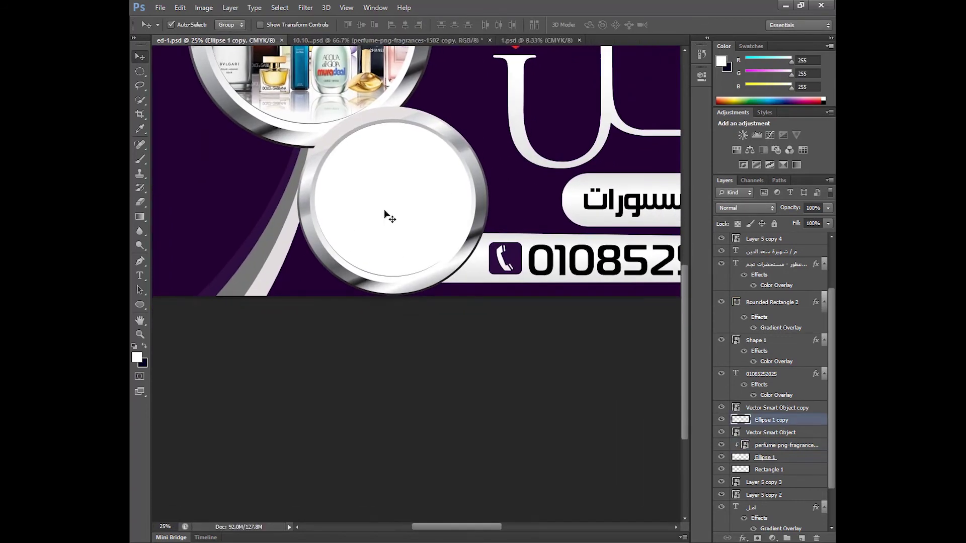
click(379, 41)
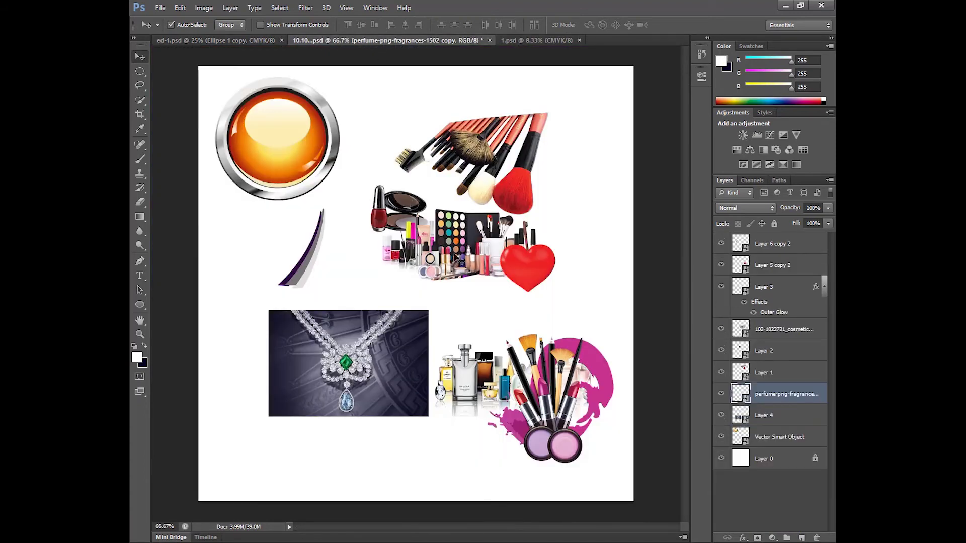
shift+click(457, 257)
shift+click(468, 206)
mouse_move(467, 248)
mouse_down()
mouse_move(232, 27)
mouse_move(406, 256)
mouse_up()
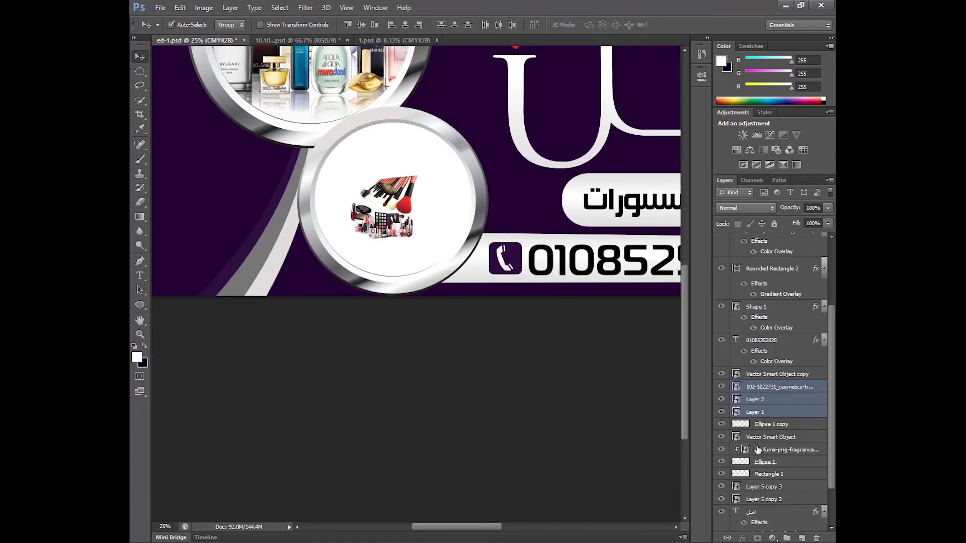
Clip each of the three makeup images to the lower circle, Ellipse 1 copy.
click(766, 415)
alt+click(765, 415)
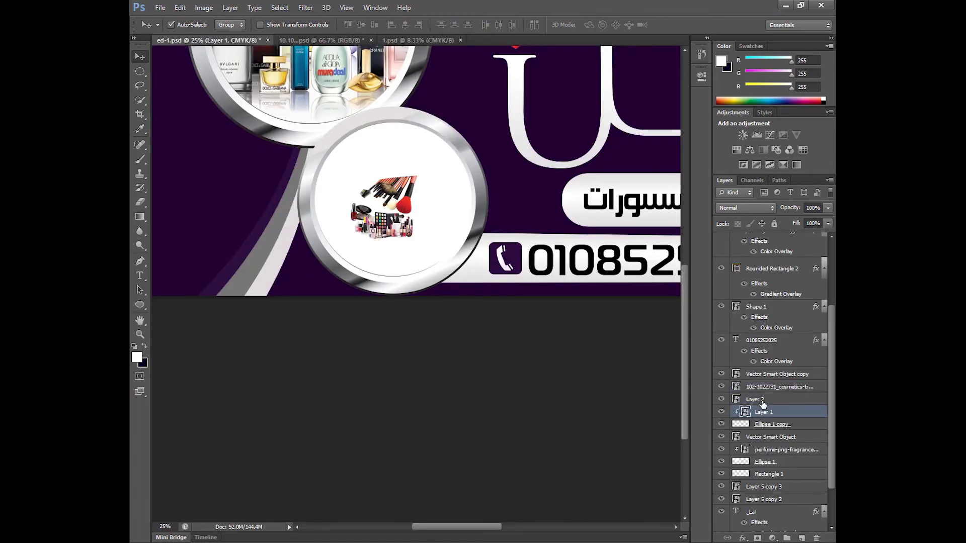
alt+click(765, 404)
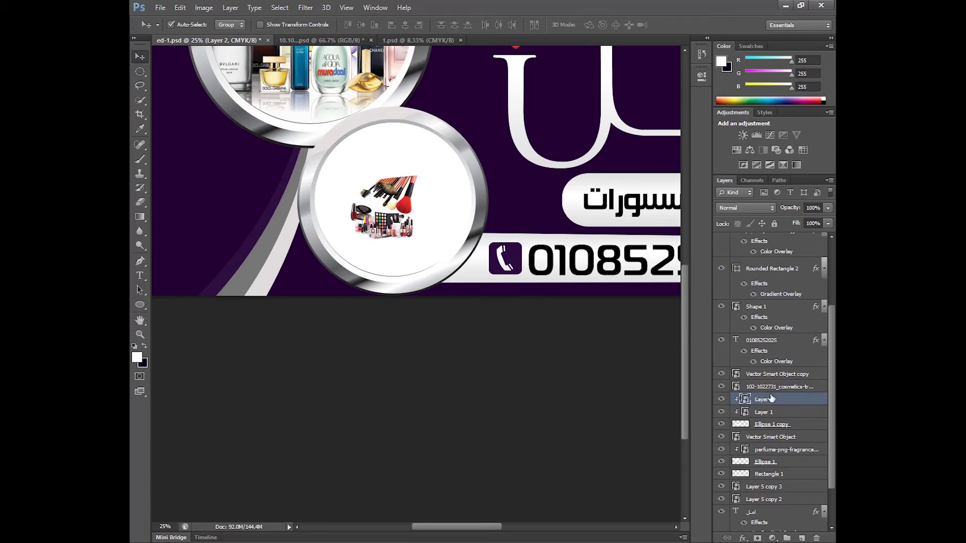
click(760, 390)
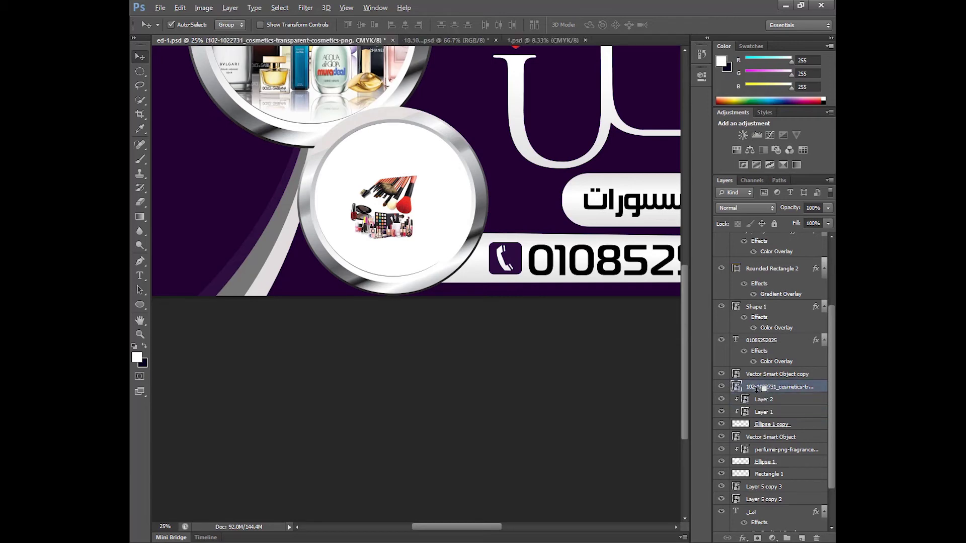
alt+click(757, 389)
Enlarge the three makeup images together to fill the lower circle and fit the banner on screen.
shift+click(757, 413)
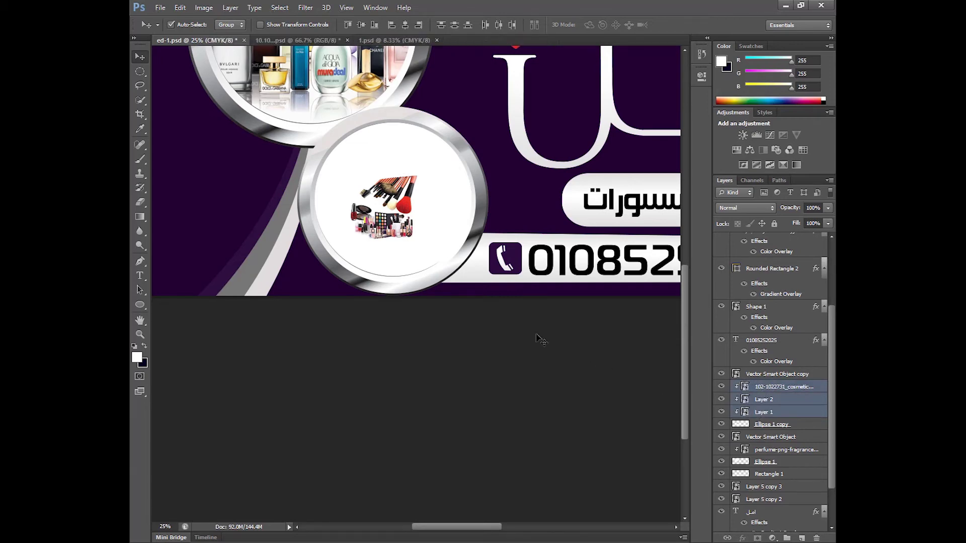
key(ctrl+t)
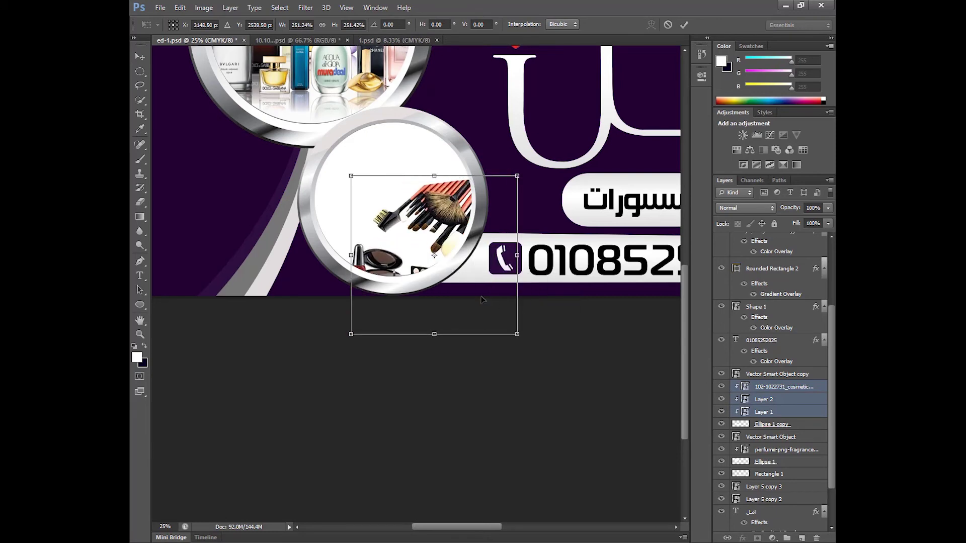
drag(418, 238, 507, 309)
key(Return)
key(ctrl+0)
Bring the jewelry photo into the banner and place it low in the layer stack.
click(292, 40)
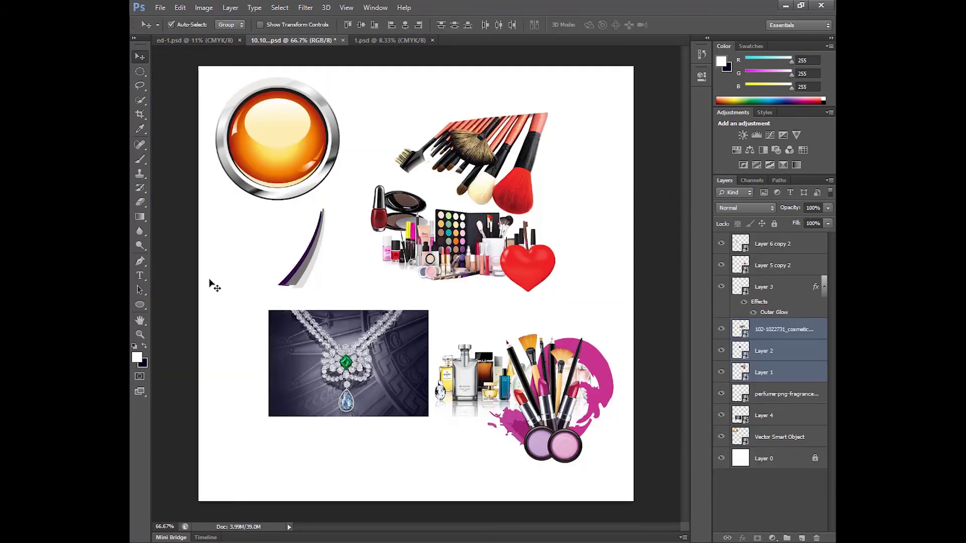
drag(362, 324, 352, 264)
mouse_move(302, 145)
mouse_down()
mouse_move(194, 32)
mouse_move(215, 317)
mouse_up()
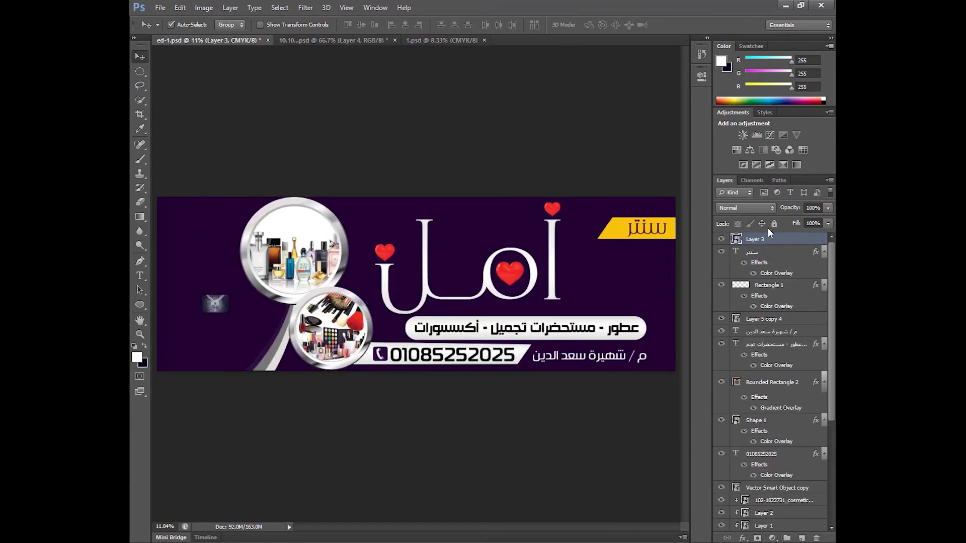
drag(764, 241, 754, 539)
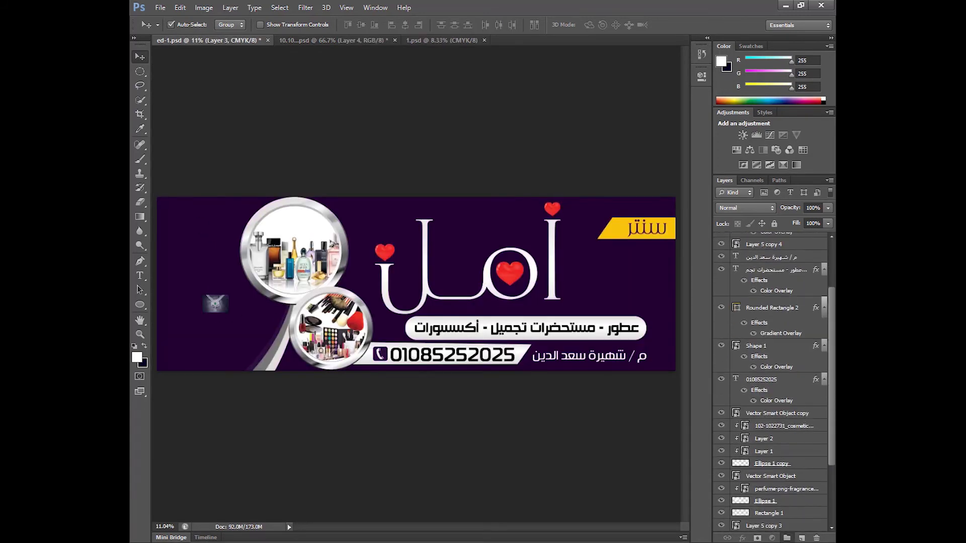
drag(755, 539, 755, 486)
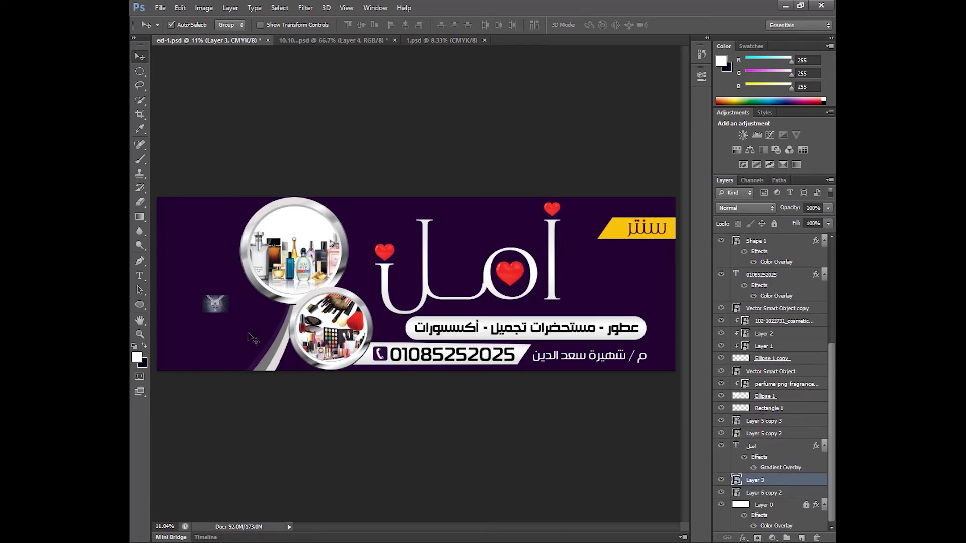
Resize the jewelry photo across the banner's left side and move it one layer down.
key(ctrl+t)
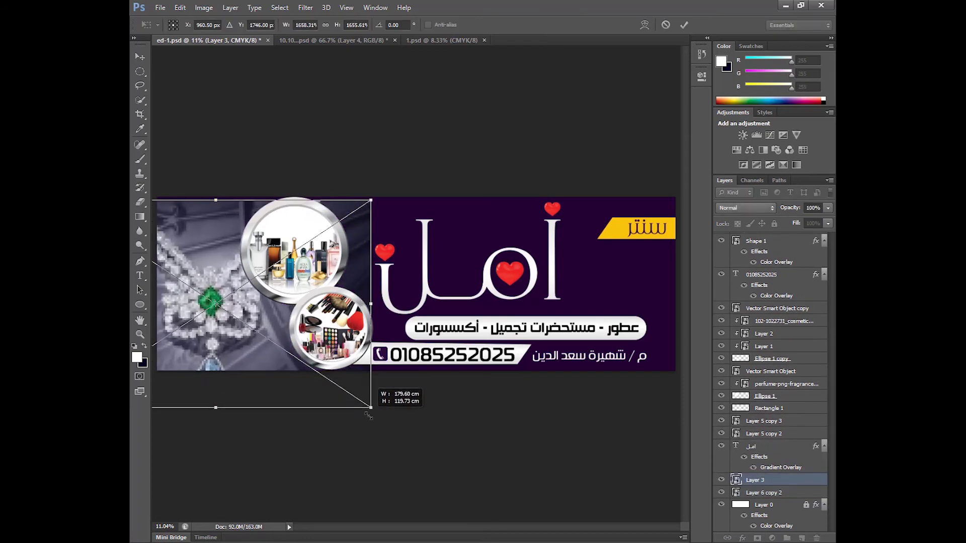
mouse_move(230, 313)
mouse_down()
mouse_move(374, 397)
mouse_move(341, 371)
mouse_up()
drag(302, 327, 343, 327)
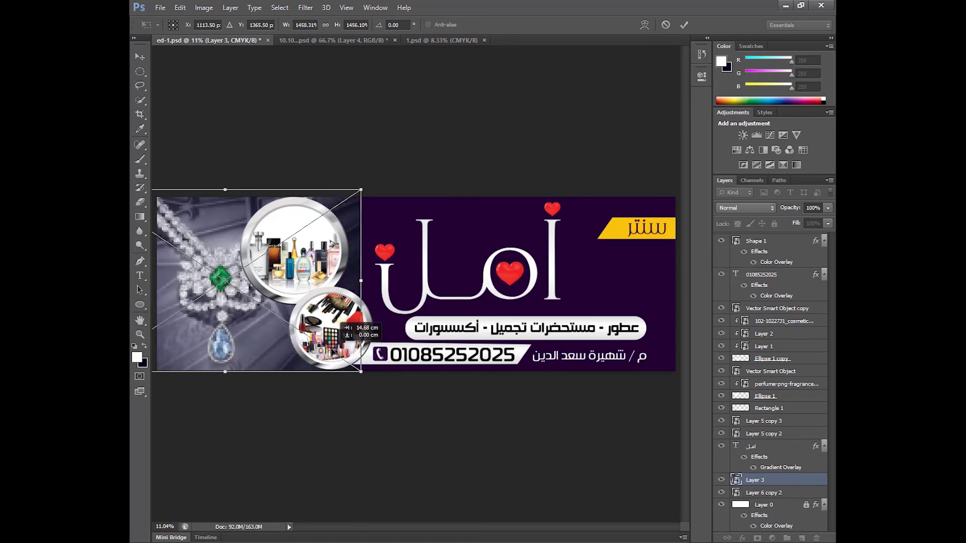
drag(260, 327, 323, 328)
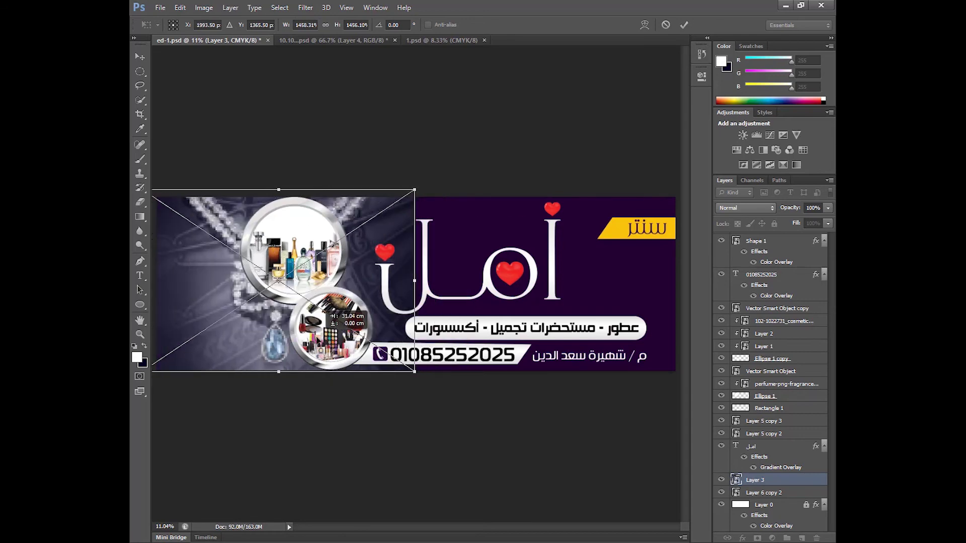
drag(425, 282, 339, 281)
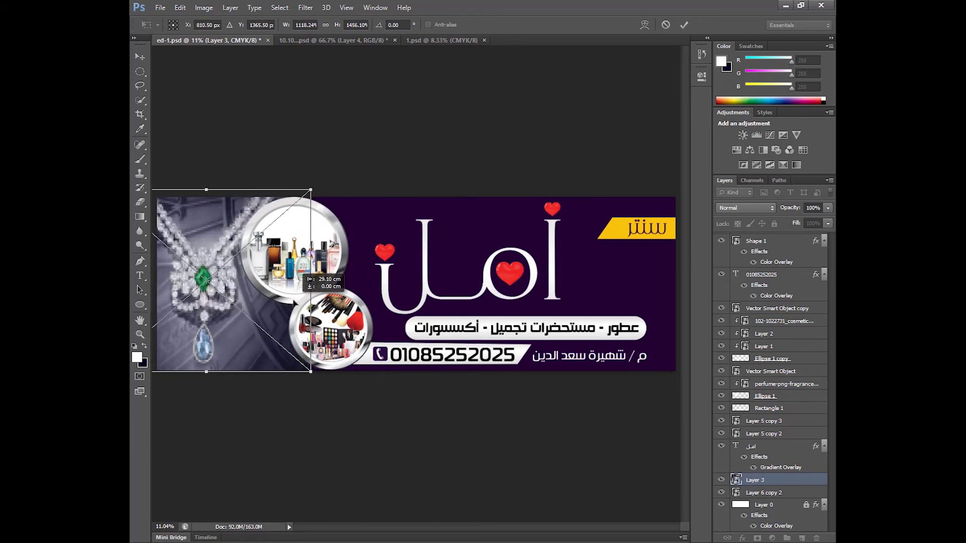
drag(339, 281, 361, 281)
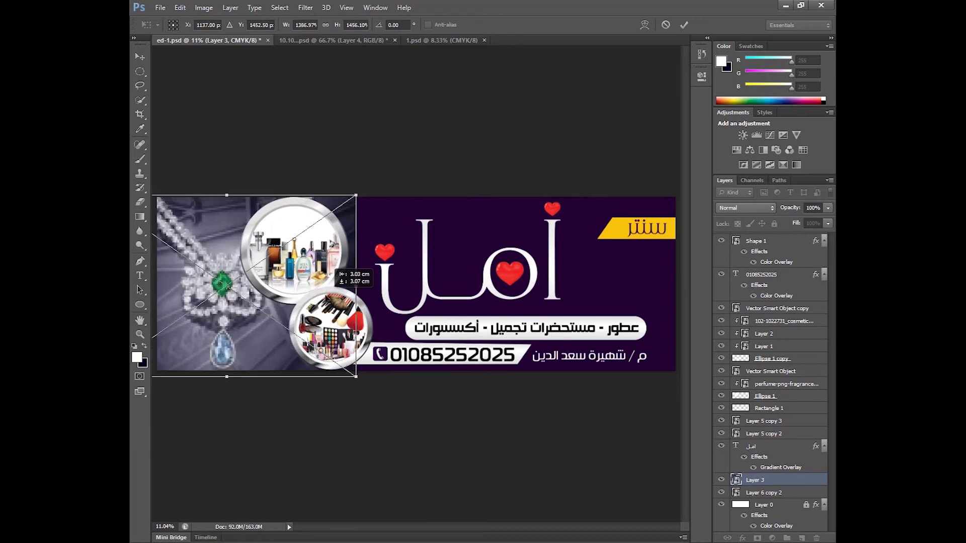
key(Return)
key(ctrl+bracketleft)
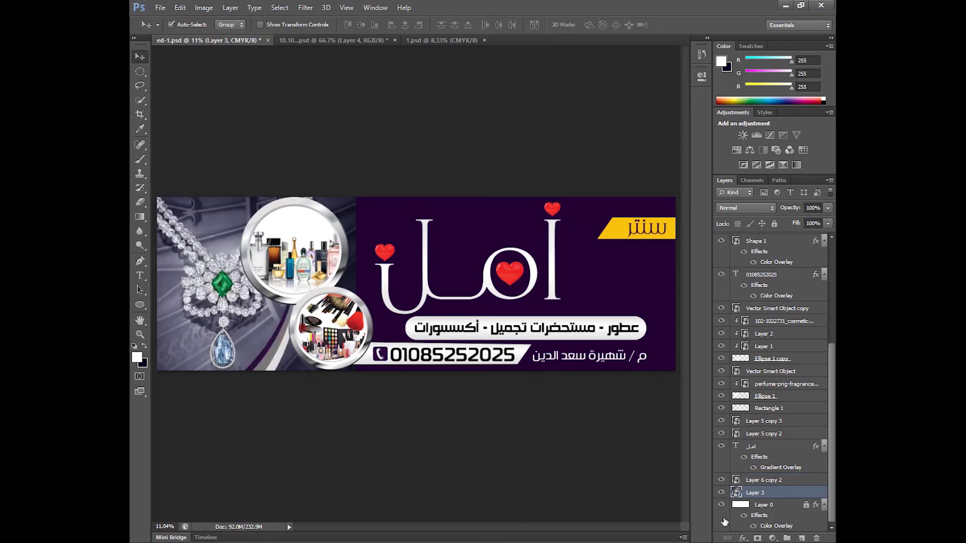
Add a layer mask to Layer 3 and trace a pen path around its right-hand part.
click(754, 538)
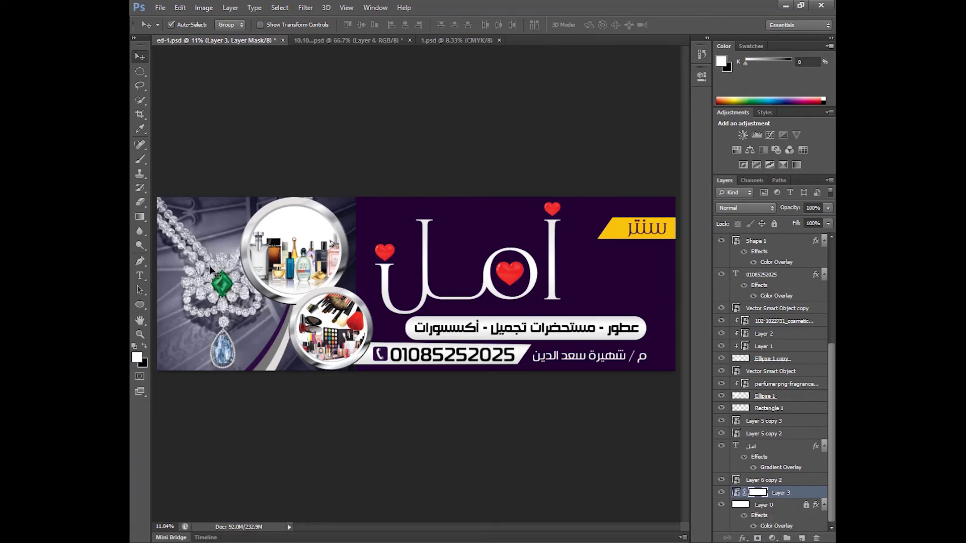
click(140, 261)
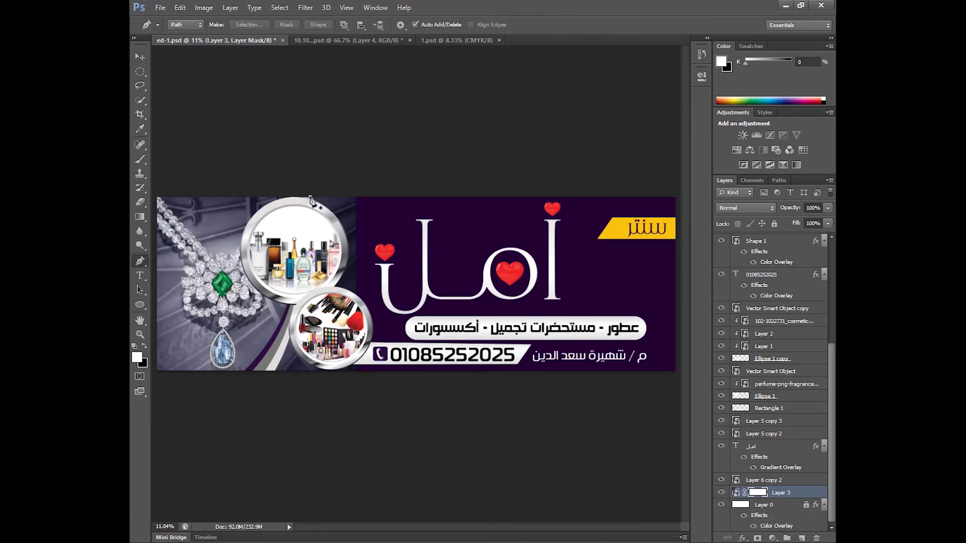
click(310, 197)
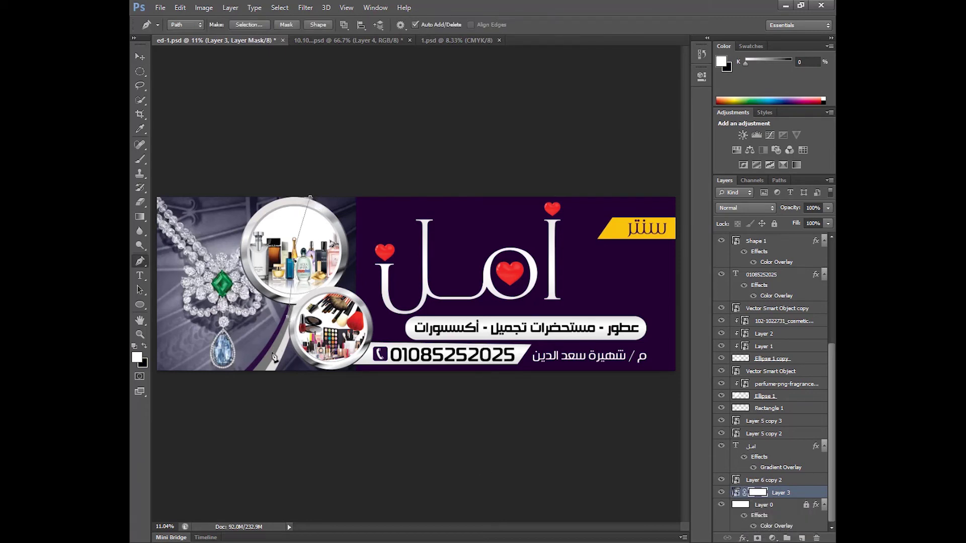
click(245, 431)
click(383, 428)
click(461, 293)
click(403, 198)
click(359, 115)
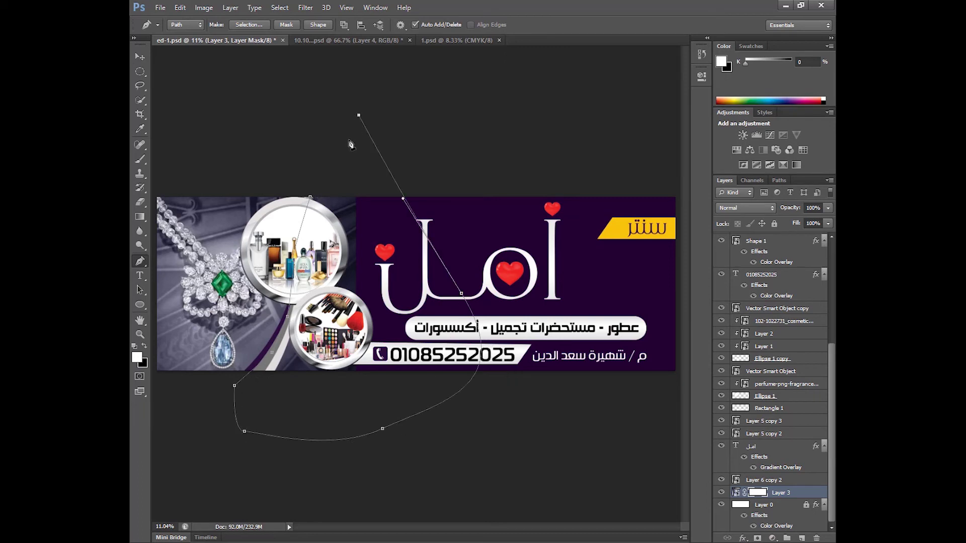
Hide the traced area in the jewelry photo's mask, deselect, and nudge the perfume circle right.
key(ctrl+Return)
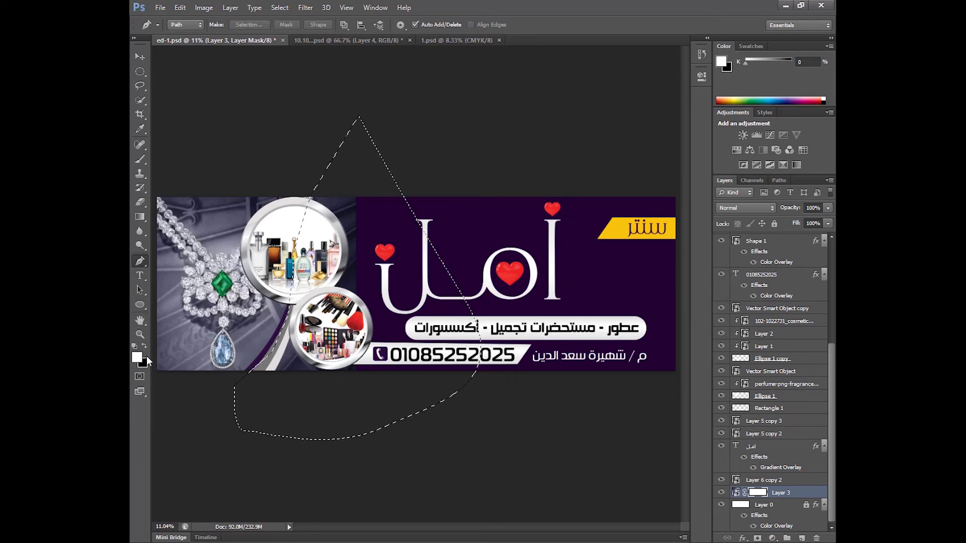
key(Delete)
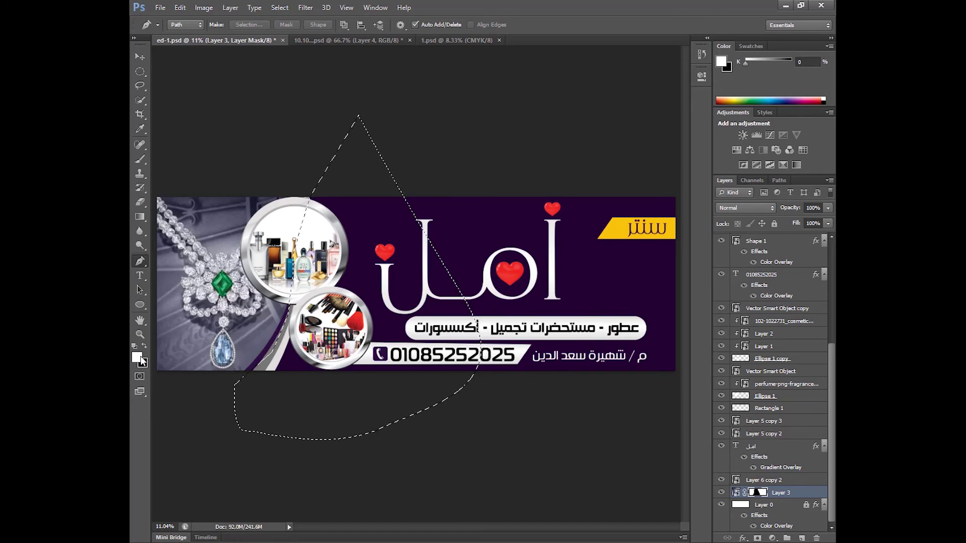
key(ctrl+d)
key(v)
drag(294, 249, 299, 249)
Save the banner and place the makeup brushes artwork on its right side.
key(ctrl+s)
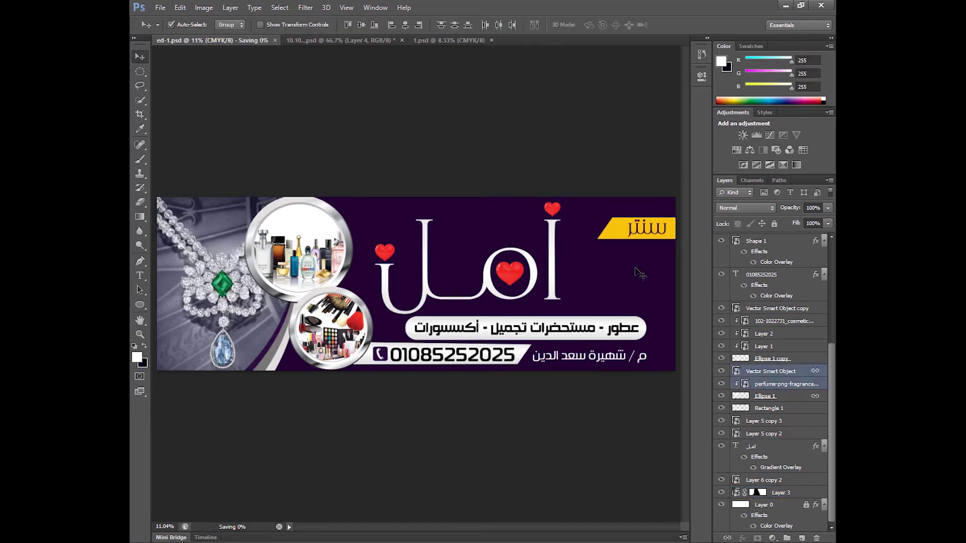
click(361, 40)
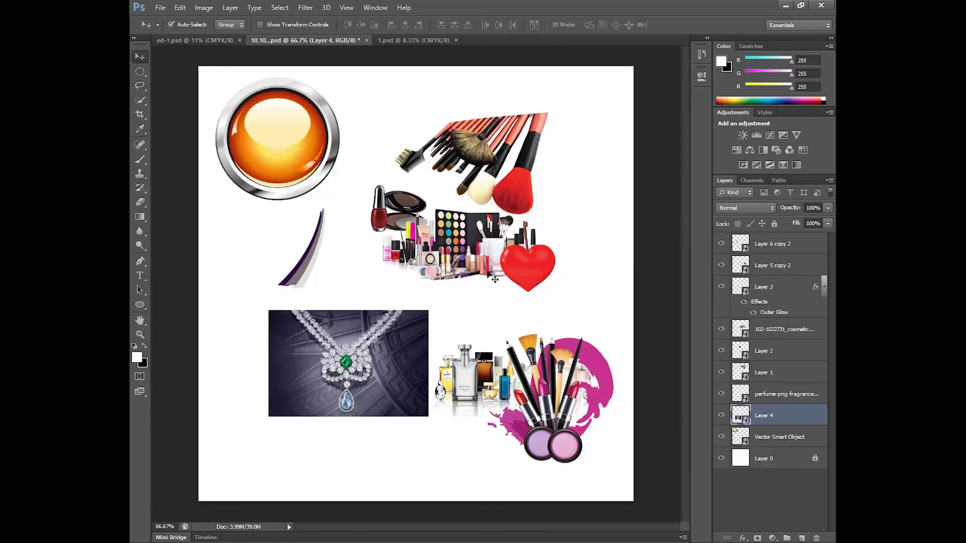
drag(560, 439, 261, 2)
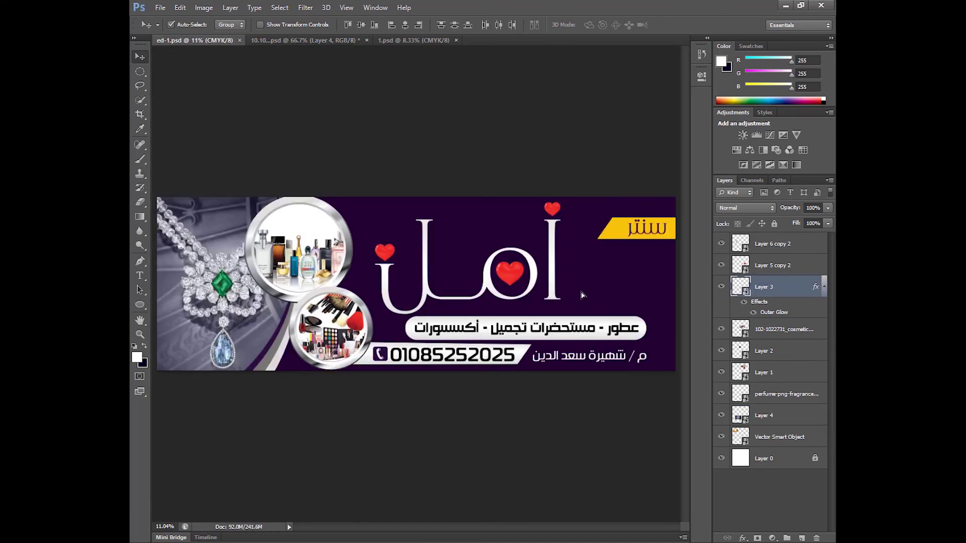
mouse_move(536, 154)
mouse_down()
mouse_move(576, 287)
mouse_move(613, 321)
mouse_move(613, 304)
mouse_up()
key(ctrl+t)
key(Return)
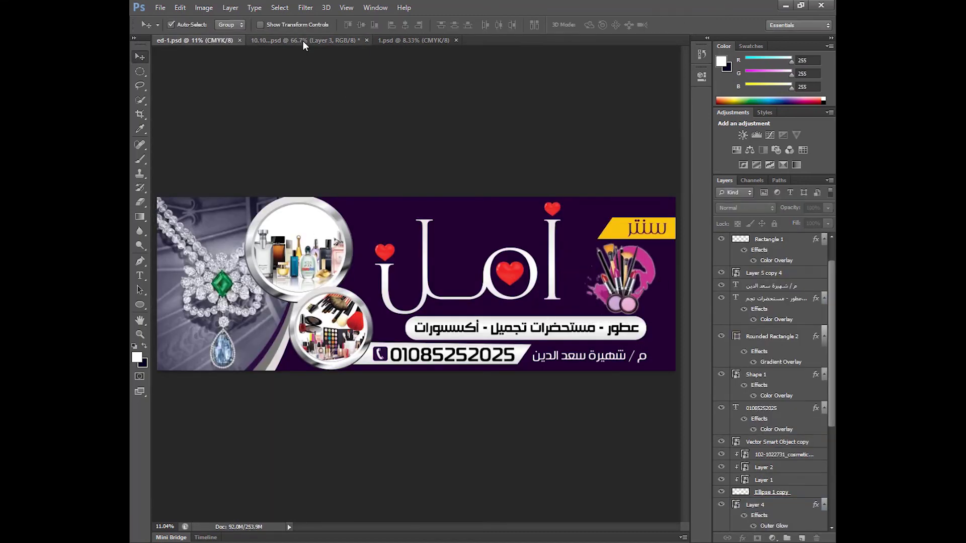
Try two extra hearts beside the title, delete them again, and save the banner.
click(303, 40)
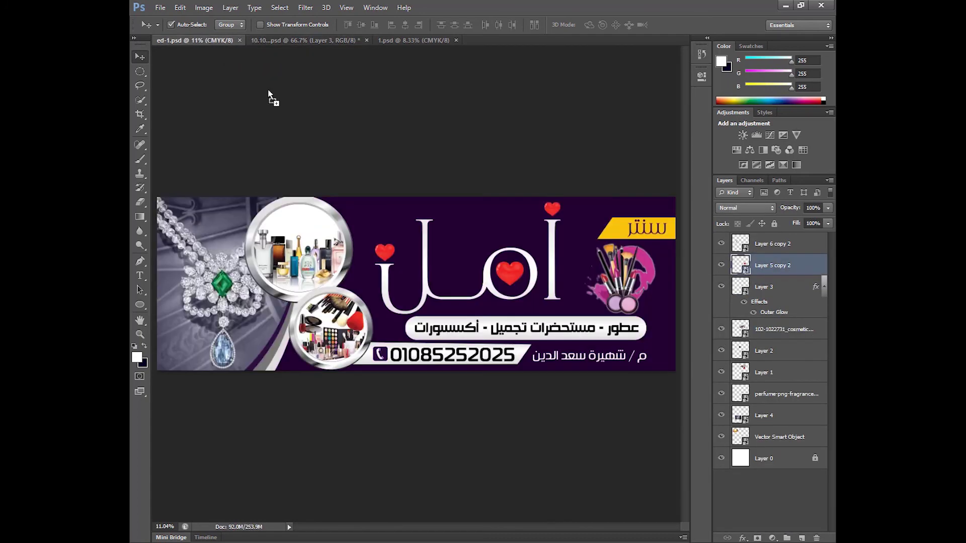
key(ctrl+t)
mouse_move(529, 262)
mouse_down()
mouse_move(471, 232)
mouse_move(487, 246)
mouse_move(522, 246)
mouse_up()
key(Return)
key(ctrl+t)
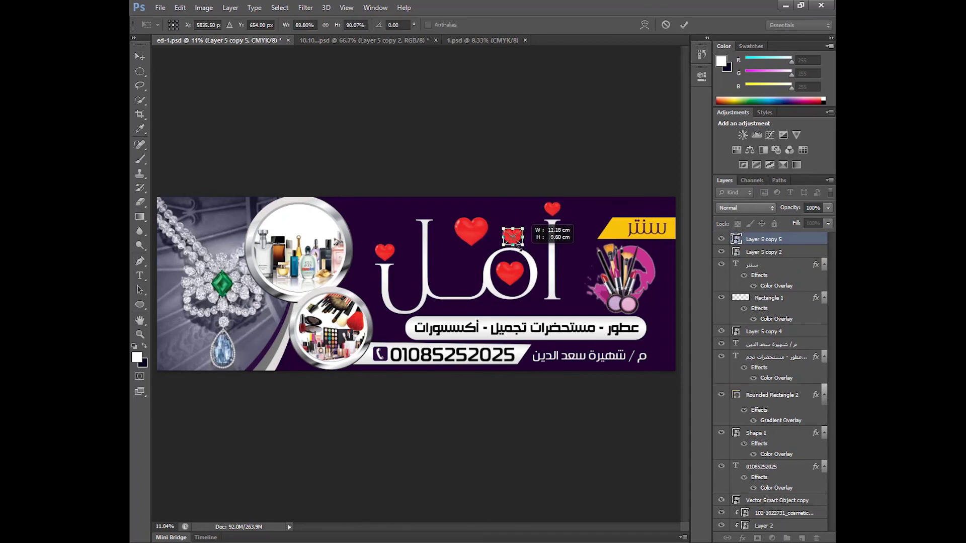
key(Return)
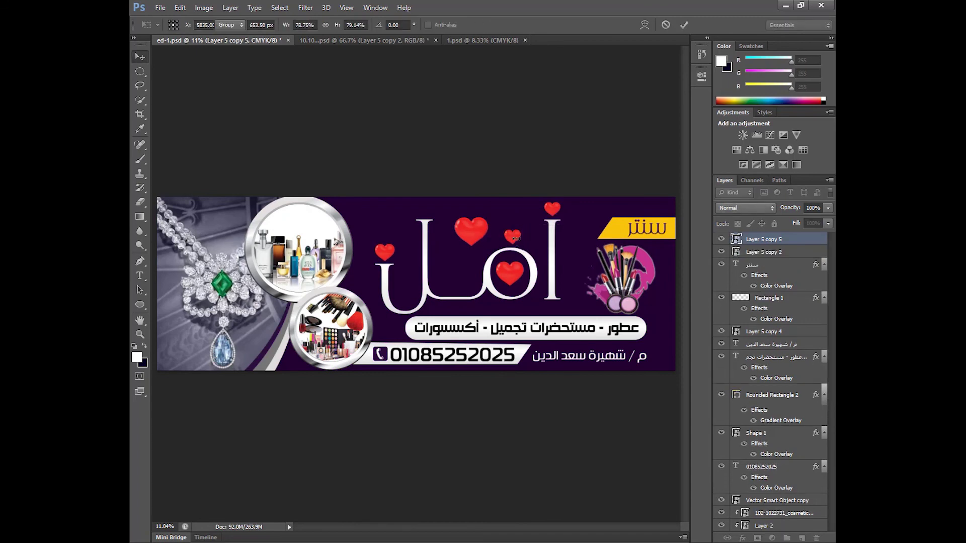
shift+click(472, 234)
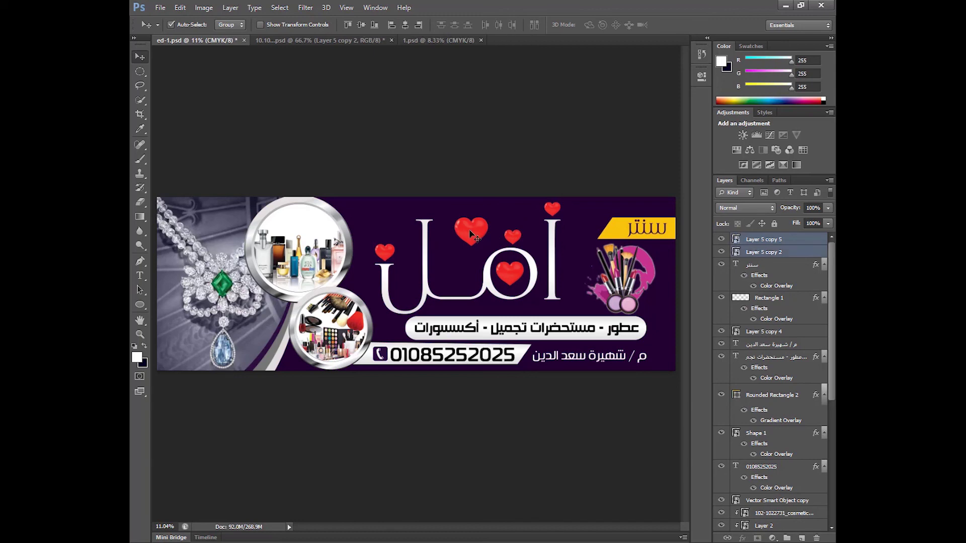
key(Delete)
key(ctrl+s)
Create a new layer and set the foreground to a brighter purple, RGB 93,14,135.
scroll(800, 493, down, 5)
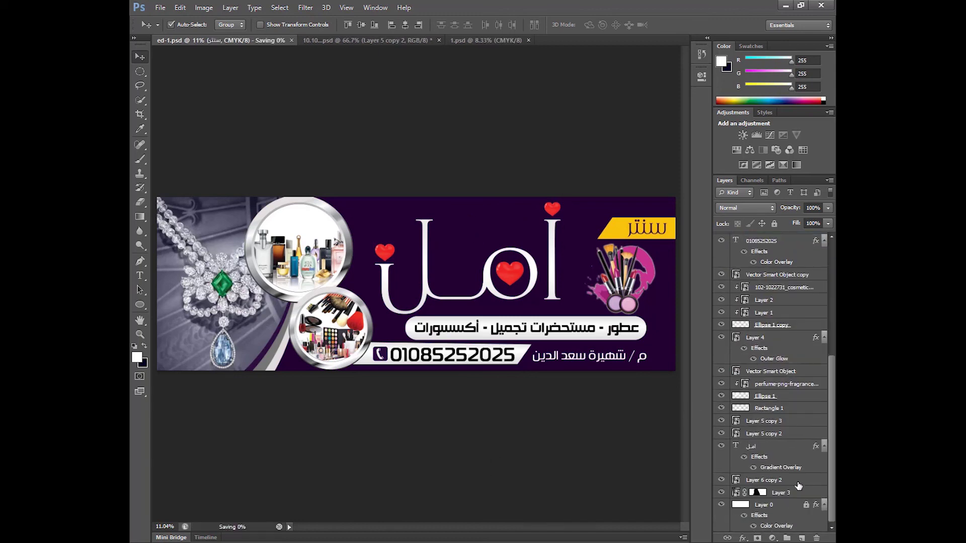
click(789, 507)
click(802, 537)
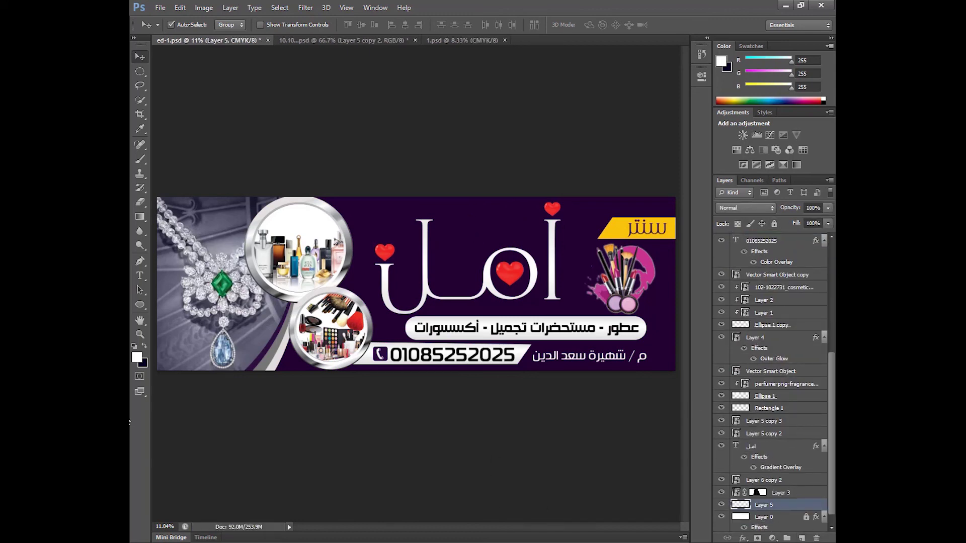
click(140, 360)
click(466, 230)
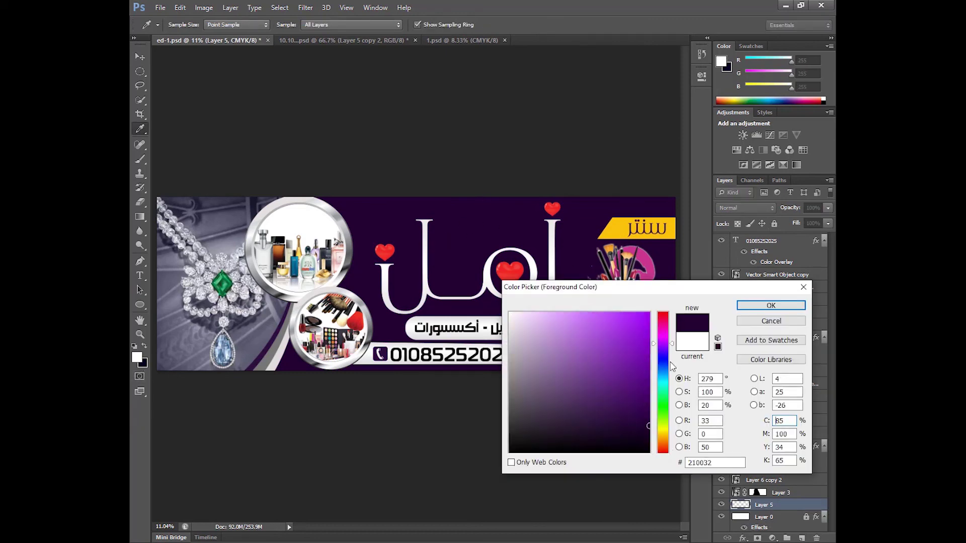
drag(633, 383, 636, 378)
key(Return)
Paint a soft purple glow mid-banner with a large 1100 px brush and stretch it wider.
key(v)
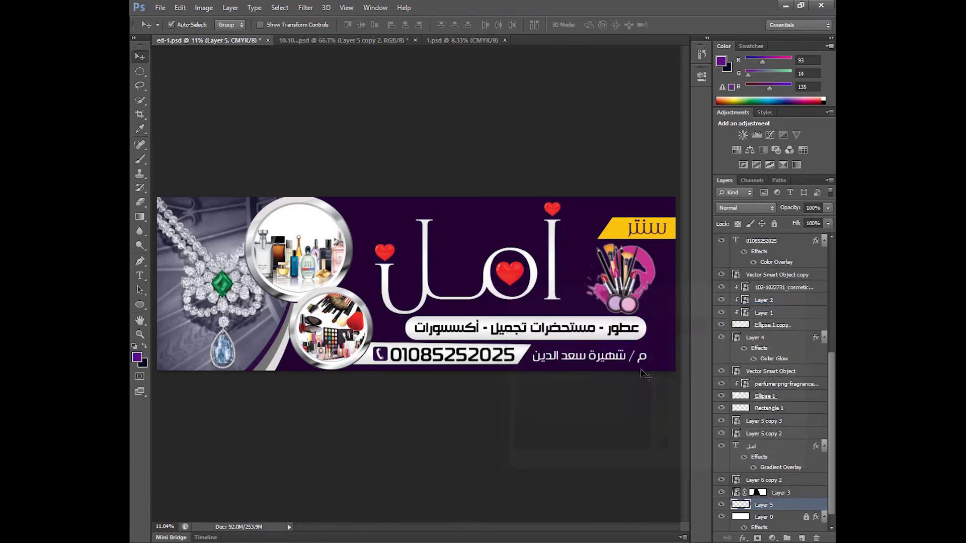
key(b)
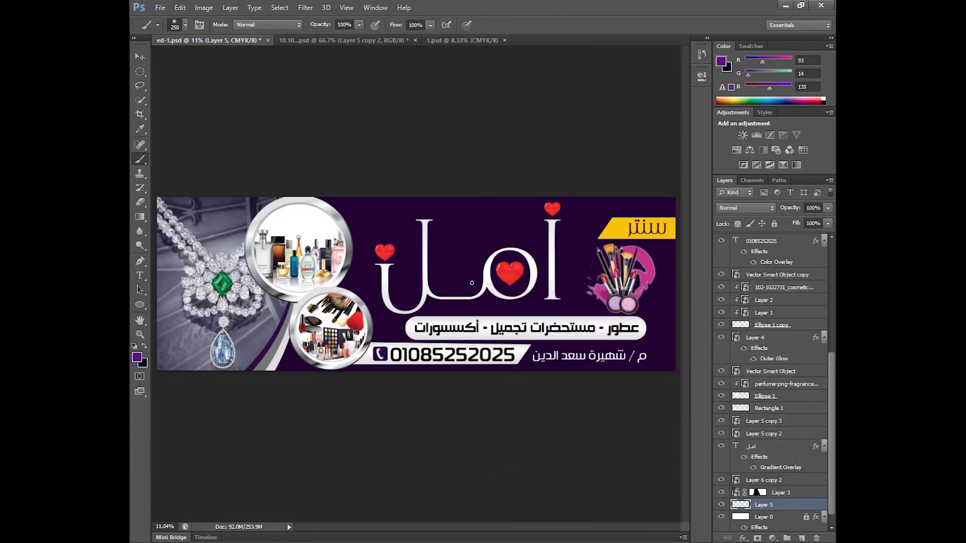
key(bracketright)
key(bracketright)
key(bracketright)
click(472, 282)
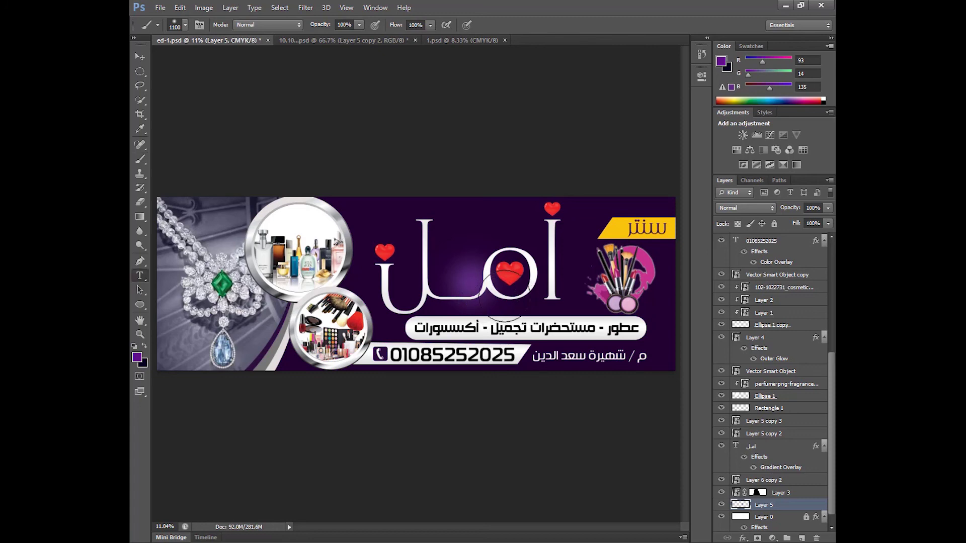
key(ctrl+t)
drag(523, 290, 801, 297)
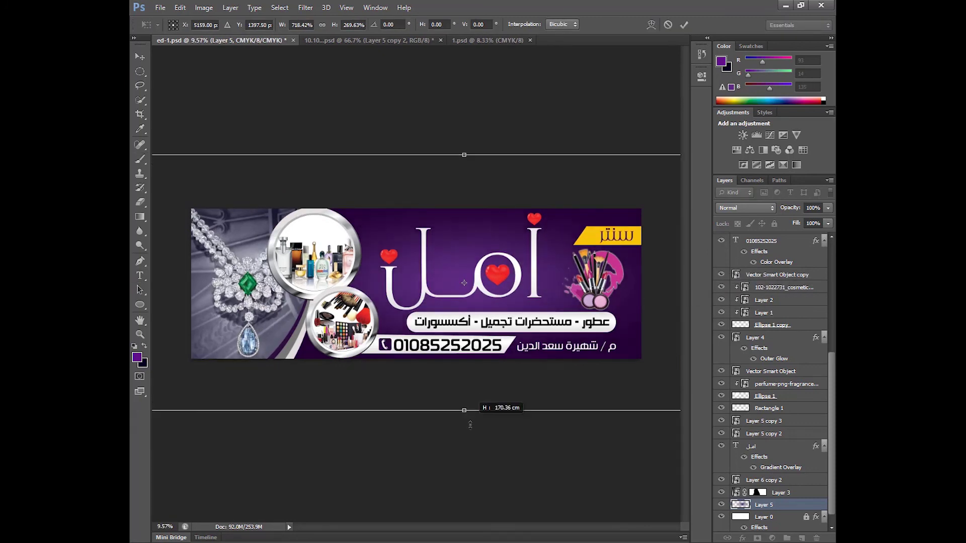
Stretch the glow taller and set Layer 5's opacity to 30%.
drag(463, 398, 464, 421)
key(Return)
drag(796, 214, 793, 214)
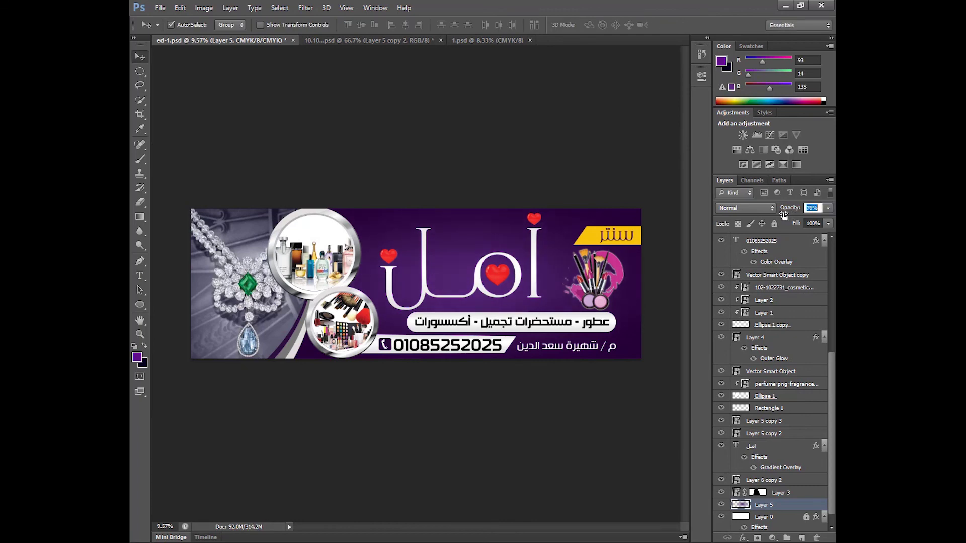
key(Return)
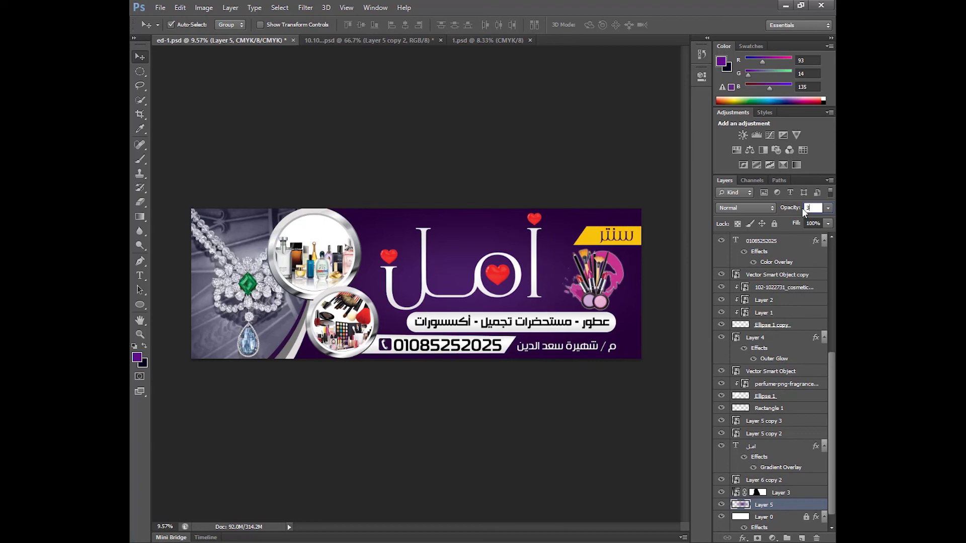
text(0)
key(Return)
Hide all panels and zoom so the finished banner fills the screen.
key(b)
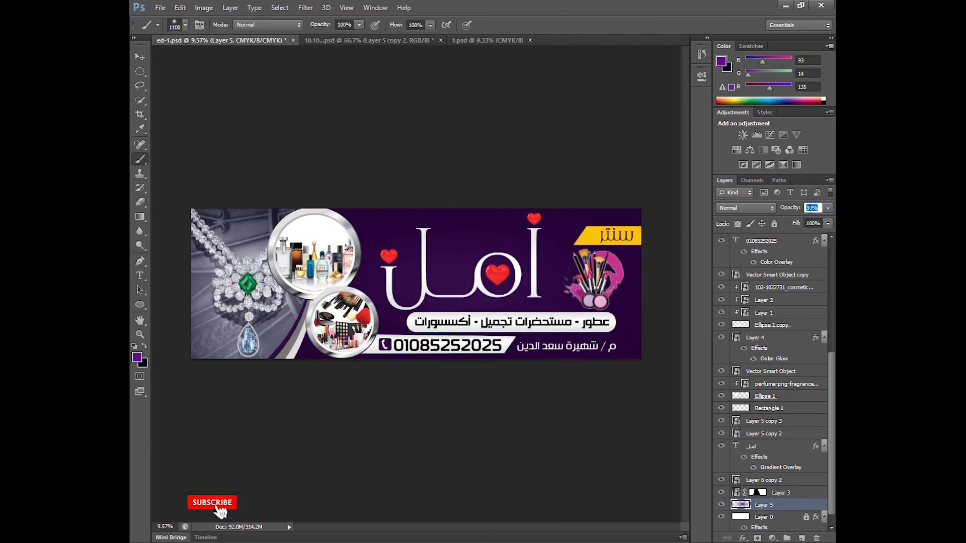
key(Tab)
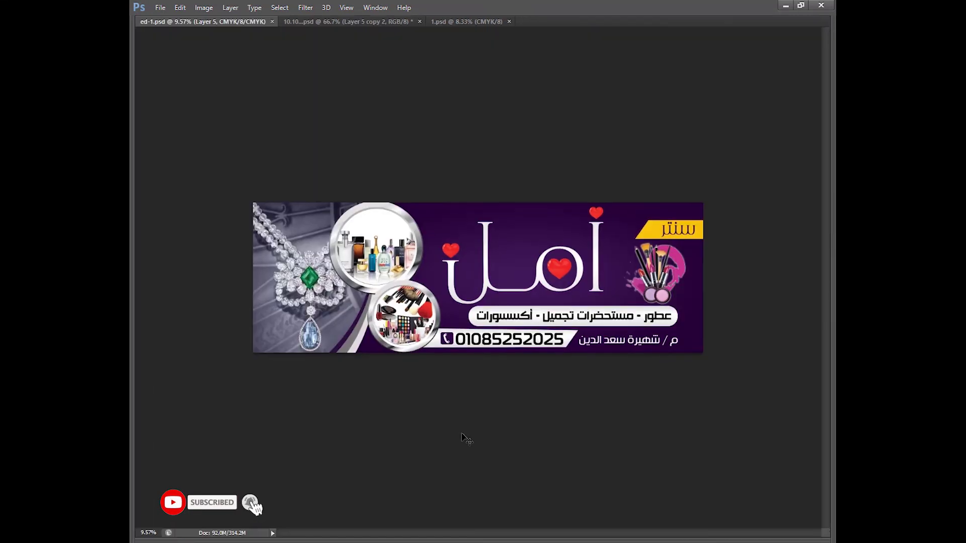
key(ctrl+0)
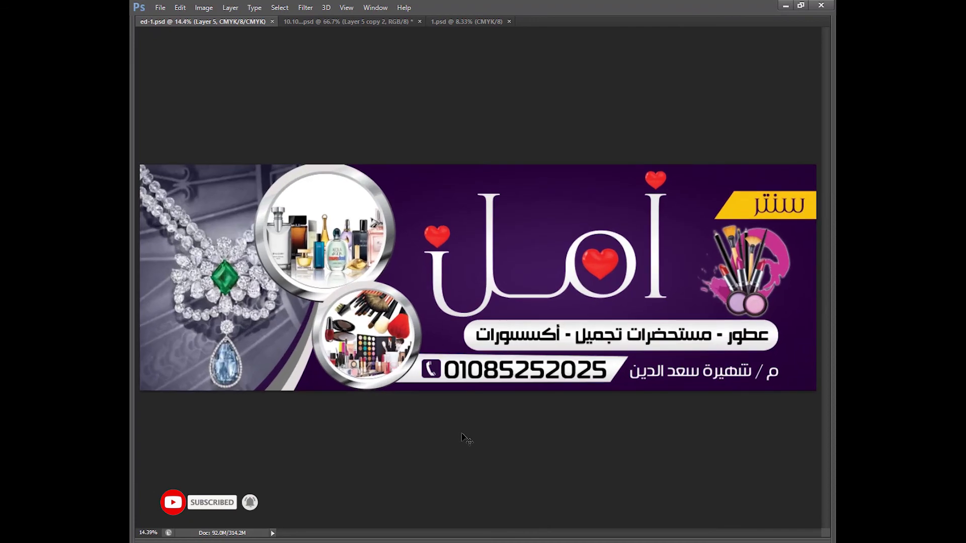